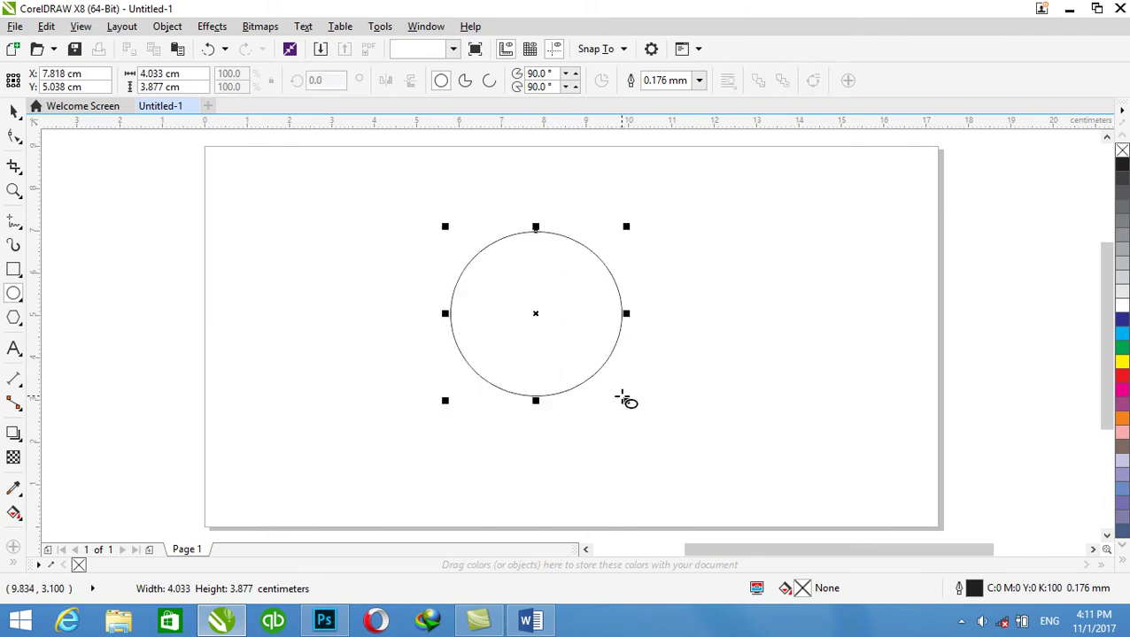
Copy the circle and paste a duplicate directly on top of it.
{"action": "left_click", "coordinate": [14, 112]}
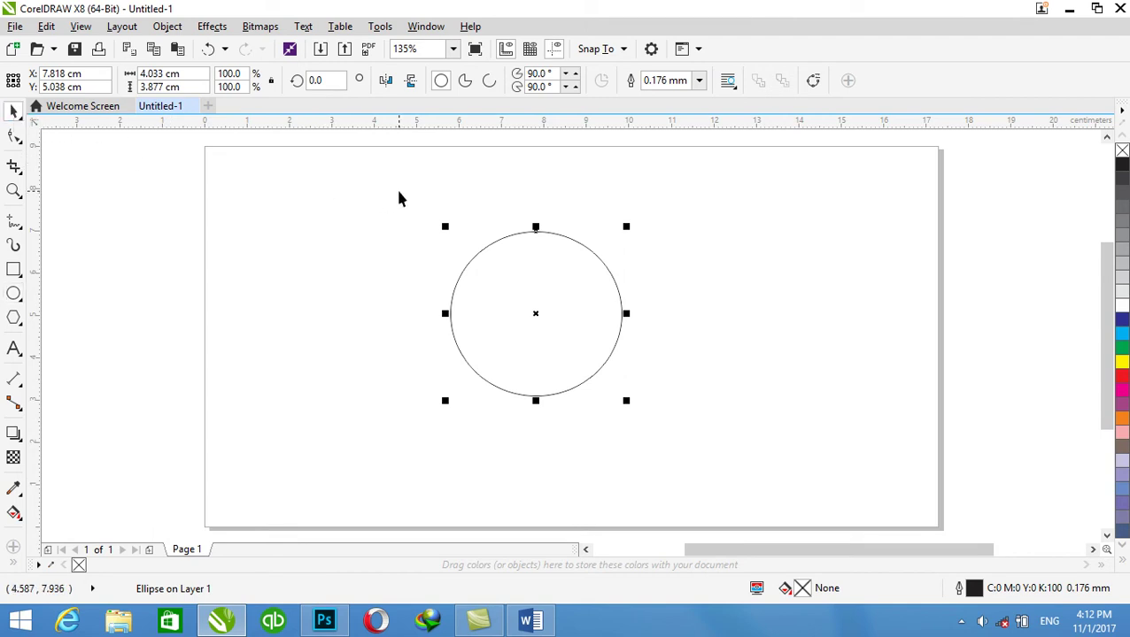
{"action": "right_click", "coordinate": [526, 263]}
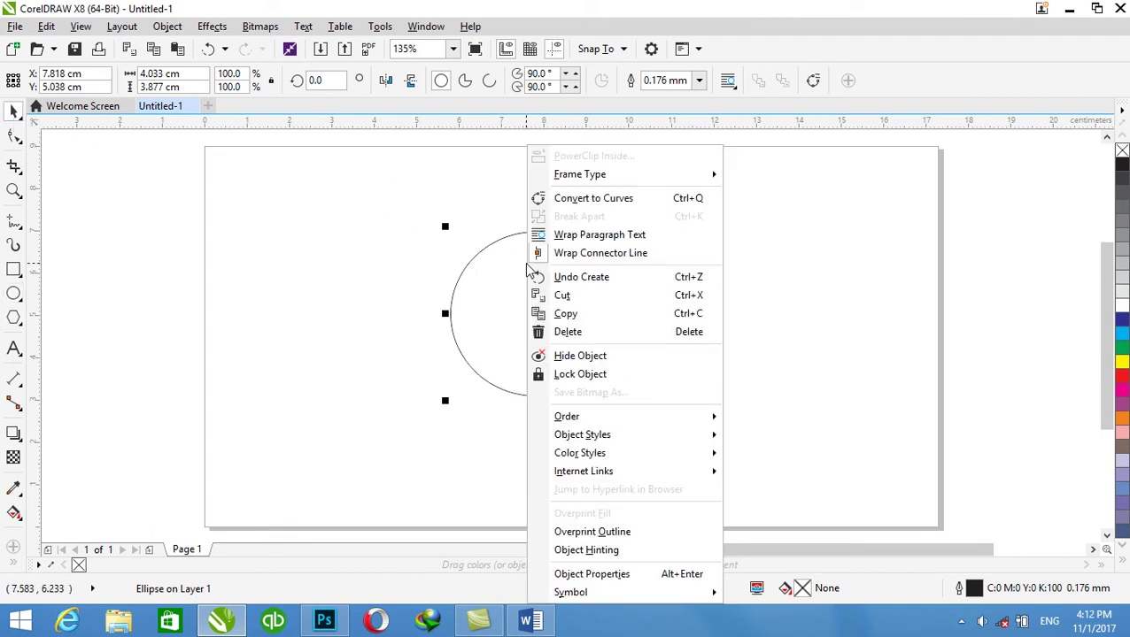
{"action": "left_click", "coordinate": [551, 316]}
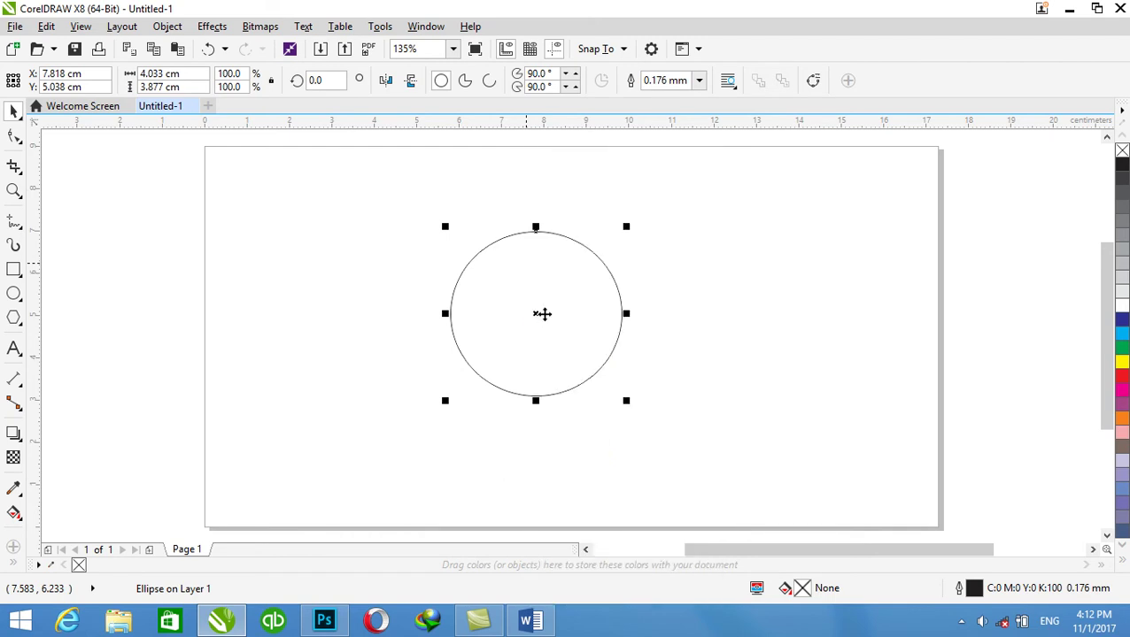
{"action": "left_click", "coordinate": [47, 27]}
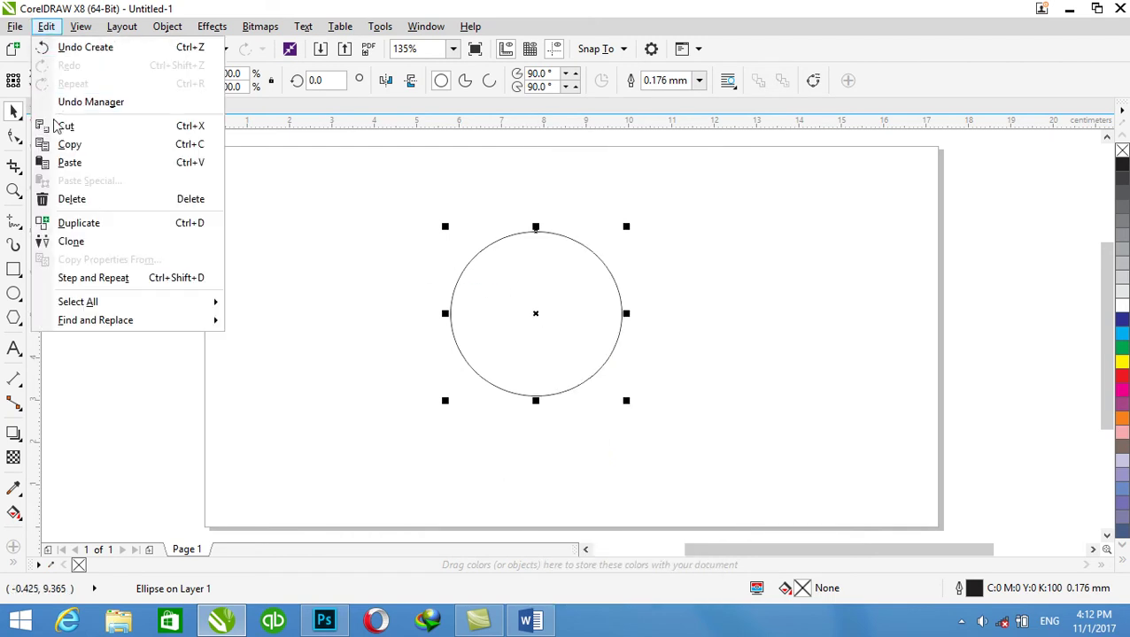
{"action": "left_click", "coordinate": [70, 162]}
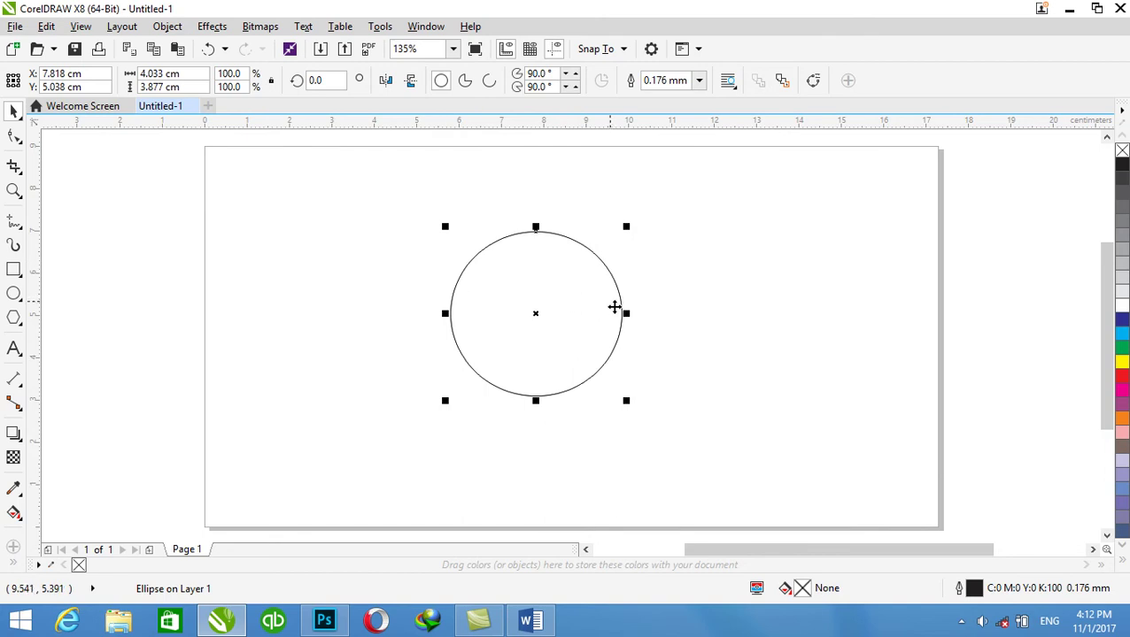
Shrink the duplicate to a circle about 2.51 cm across, aligning its left edge precisely with the large circle's left edge.
{"action": "left_click_drag", "start_coordinate": [625, 314], "coordinate": [559, 315]}
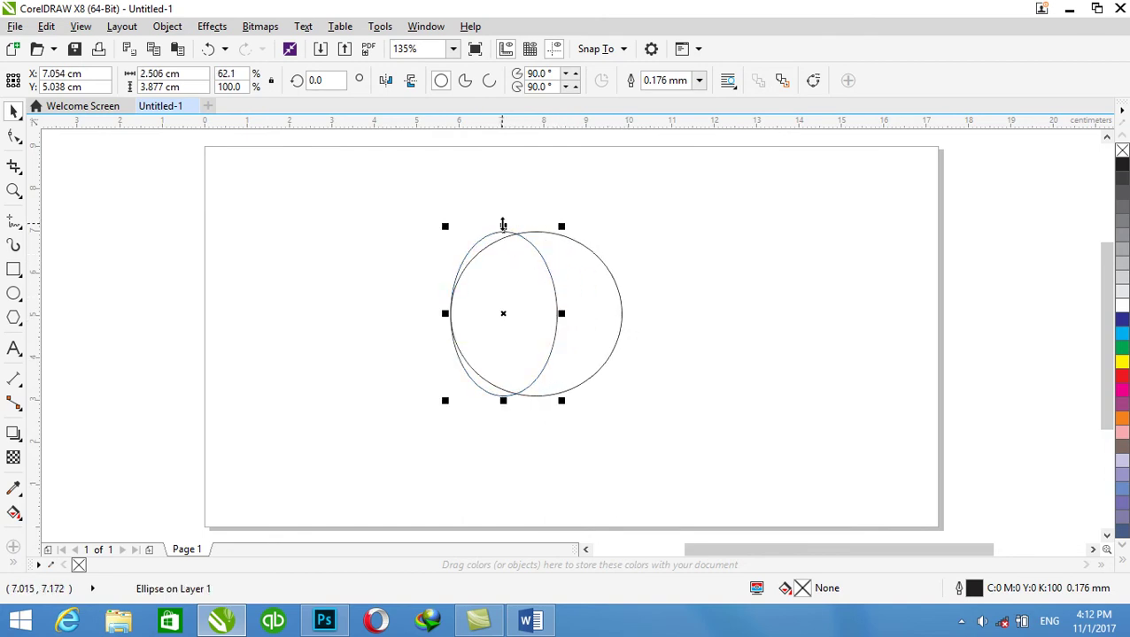
{"action": "left_click_drag", "start_coordinate": [503, 225], "coordinate": [504, 255]}
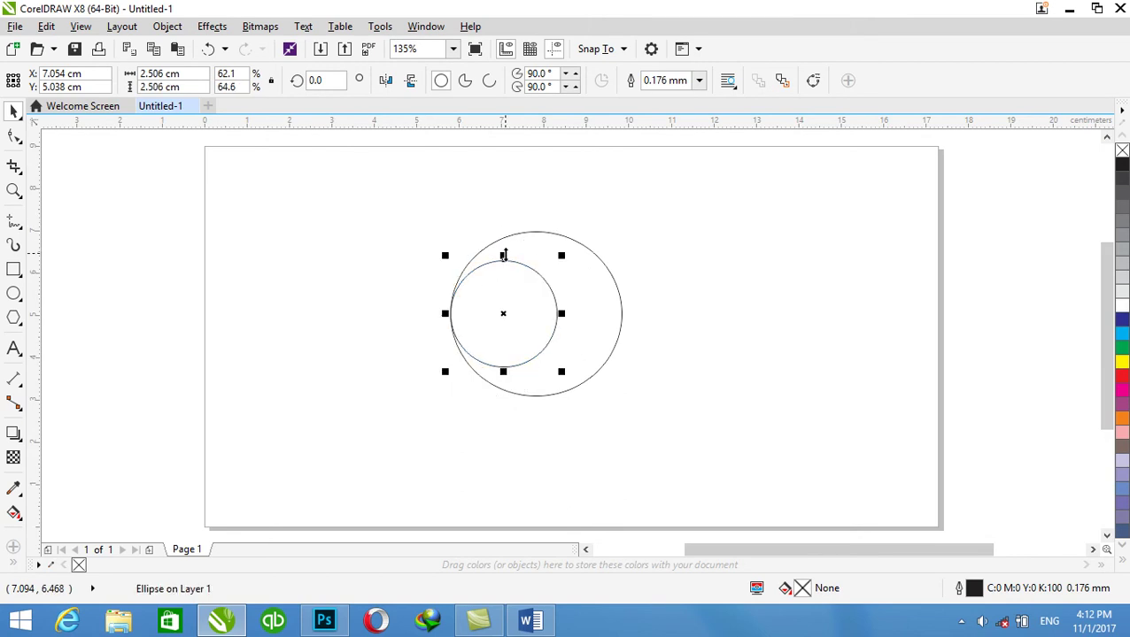
{"action": "scroll", "coordinate": [471, 290], "scroll_direction": "up", "scroll_amount": 4}
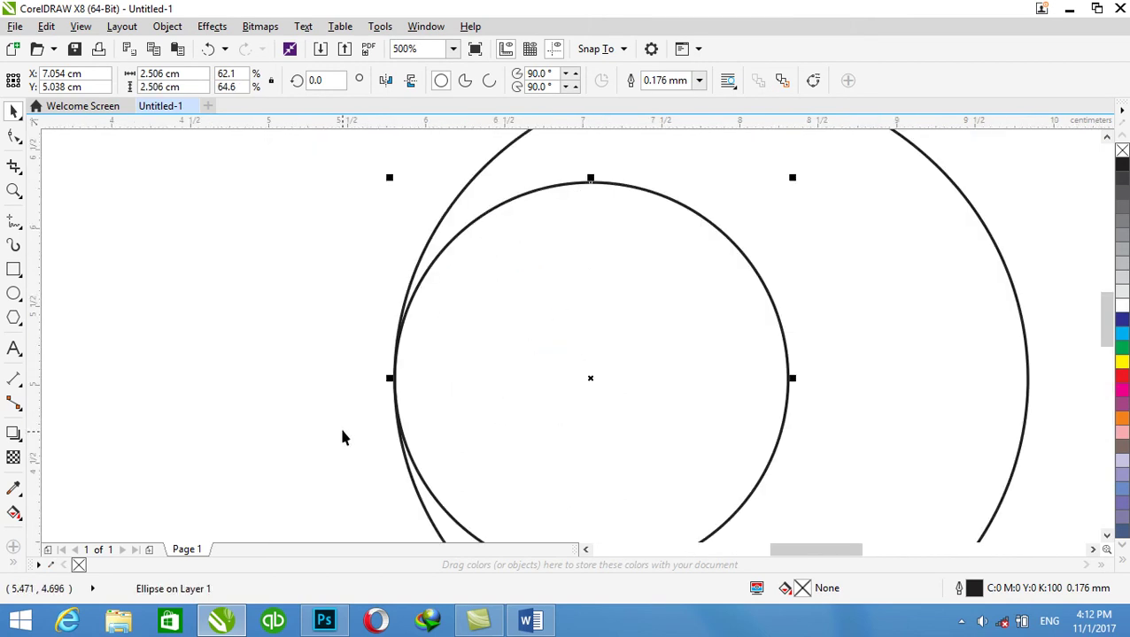
{"action": "scroll", "coordinate": [382, 407], "scroll_direction": "up", "scroll_amount": 2}
{"action": "scroll", "coordinate": [404, 354], "scroll_direction": "up", "scroll_amount": 6}
{"action": "scroll", "coordinate": [403, 350], "scroll_direction": "down", "scroll_amount": 2}
{"action": "scroll", "coordinate": [404, 351], "scroll_direction": "up", "scroll_amount": 5}
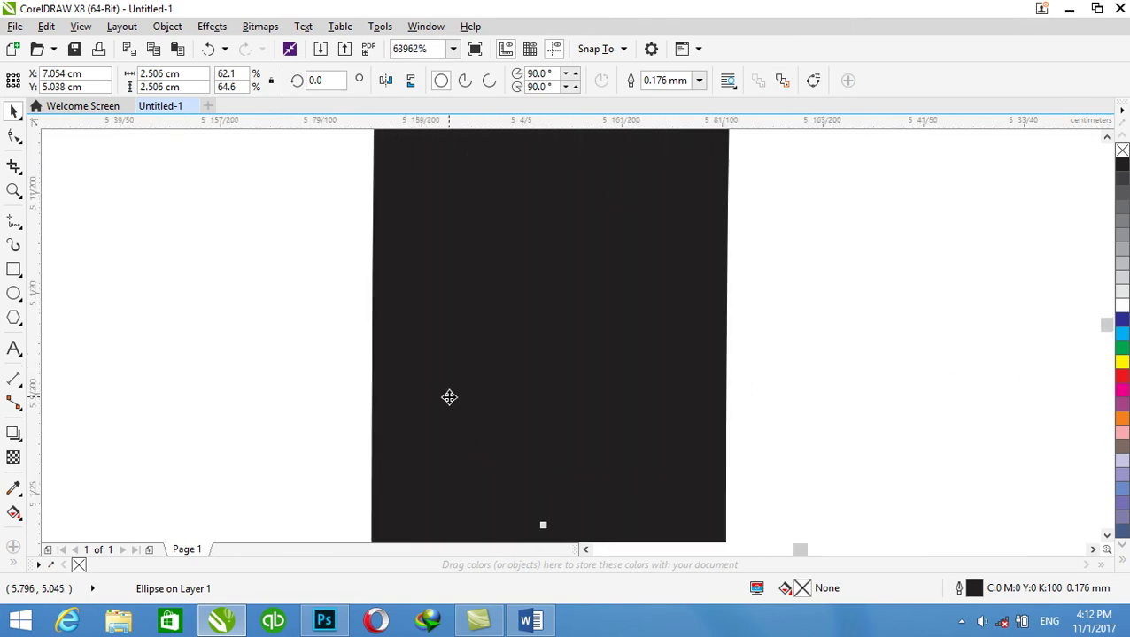
{"action": "left_click_drag", "start_coordinate": [538, 528], "coordinate": [529, 529]}
{"action": "scroll", "coordinate": [534, 464], "scroll_direction": "down", "scroll_amount": 6}
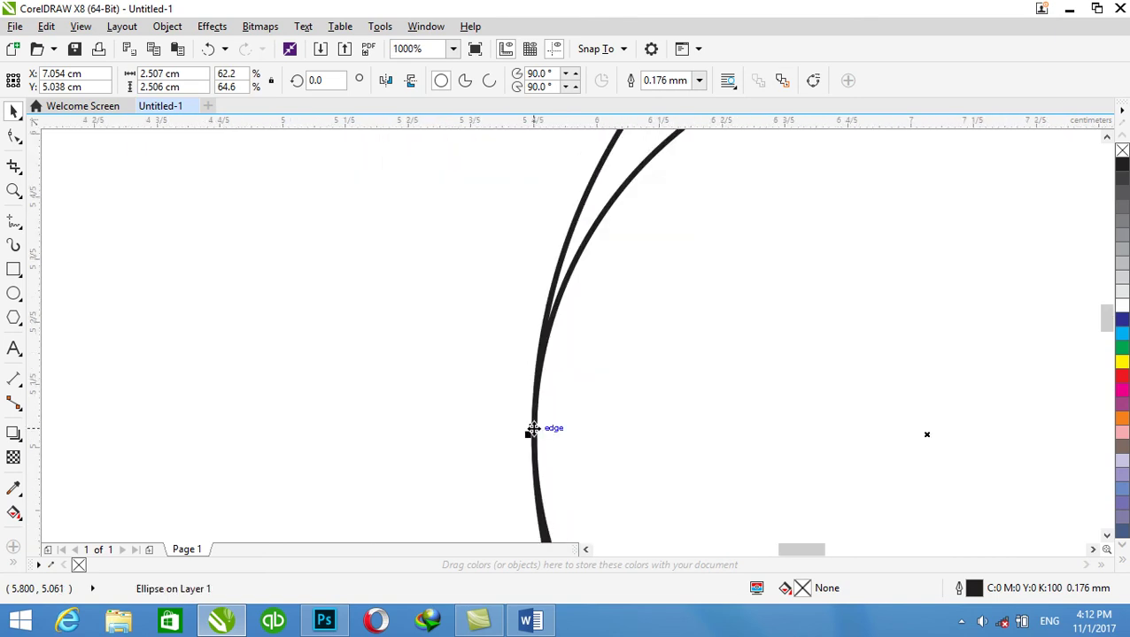
{"action": "scroll", "coordinate": [532, 430], "scroll_direction": "down", "scroll_amount": 2}
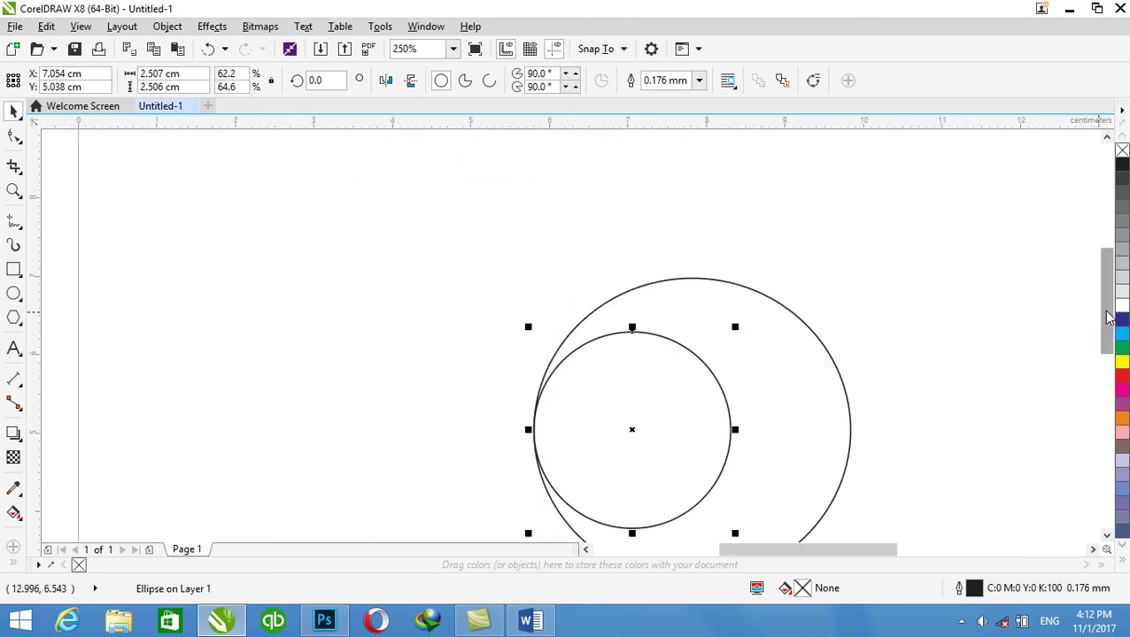
Copy the small circle, rotate it 180° about the large circle's center, and paste the copy in the original position.
{"action": "left_click_drag", "start_coordinate": [1108, 317], "coordinate": [1108, 332]}
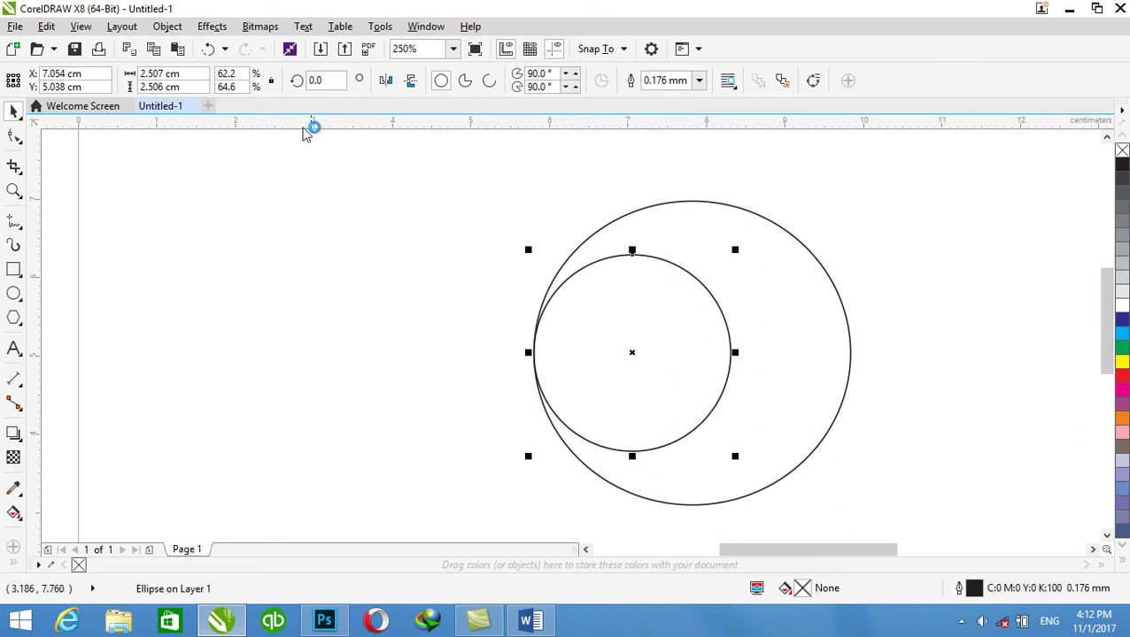
{"action": "left_click", "coordinate": [153, 51]}
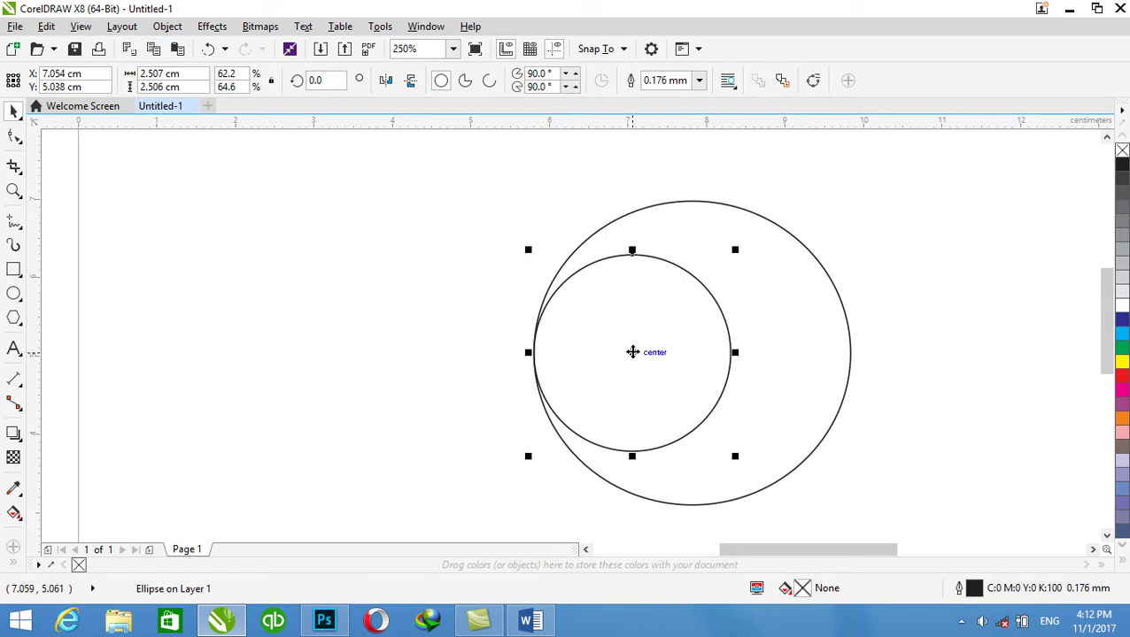
{"action": "left_click", "coordinate": [629, 353]}
{"action": "left_click_drag", "start_coordinate": [628, 352], "coordinate": [692, 353]}
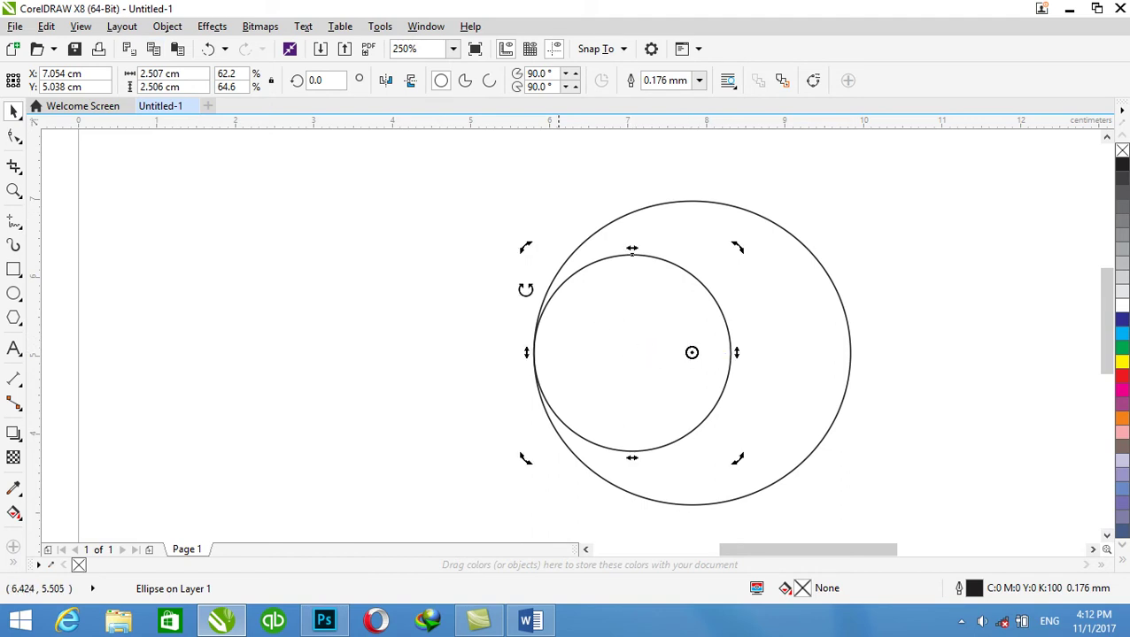
{"action": "left_click", "coordinate": [316, 81]}
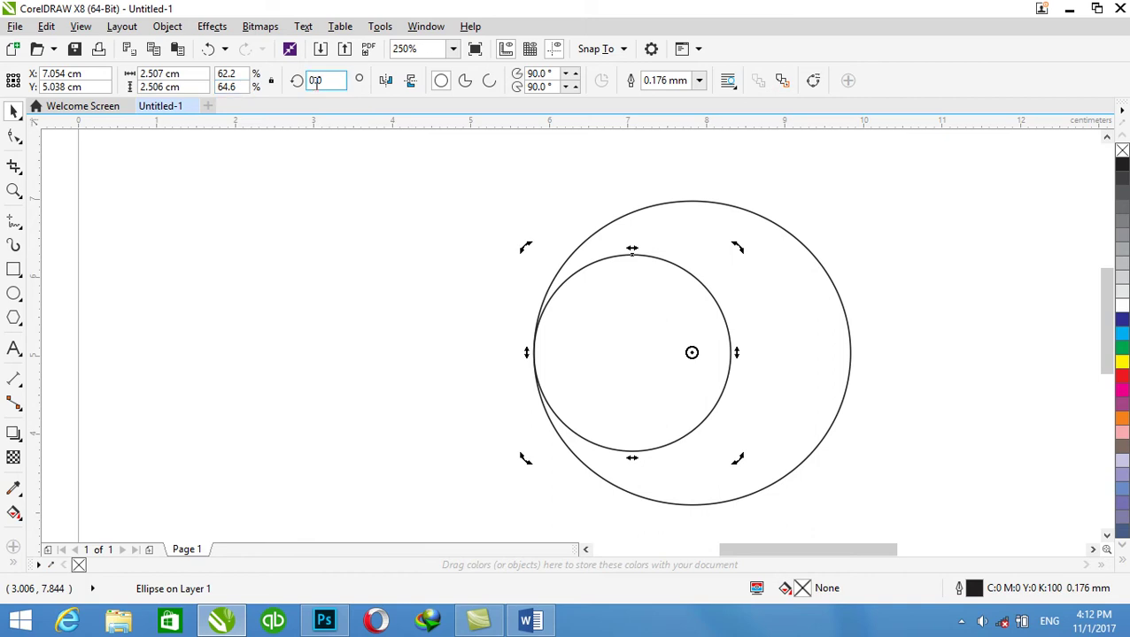
{"action": "type", "text": "180"}
{"action": "left_click", "coordinate": [186, 55]}
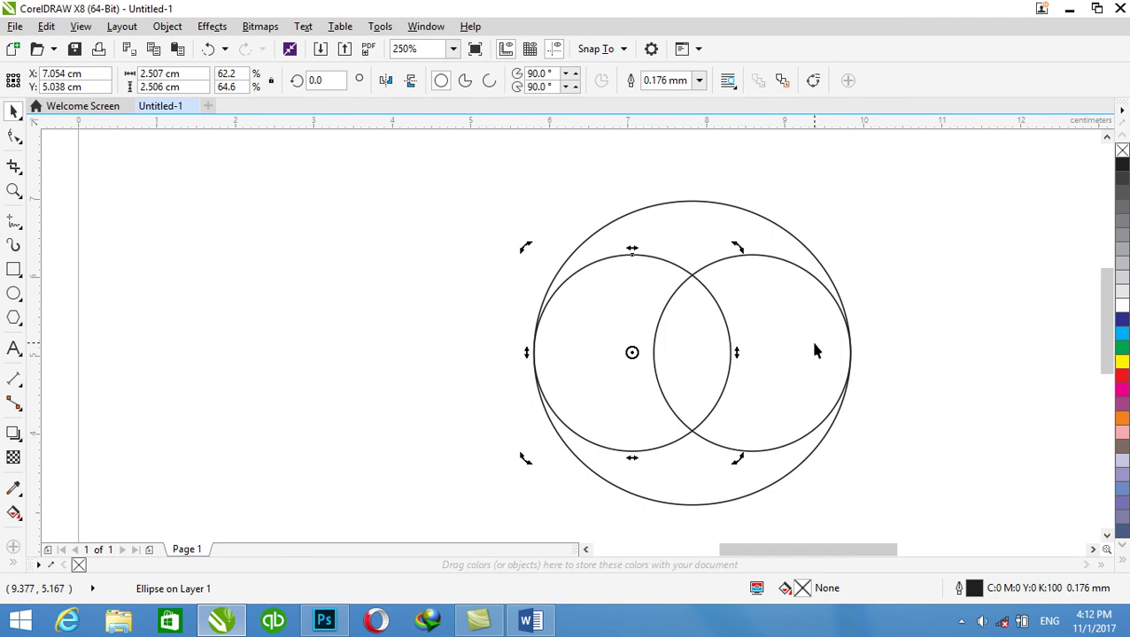
Adjust the rotated small circle's width to about 2.50 cm so its right edge aligns with the large circle's edge.
{"action": "scroll", "coordinate": [835, 356], "scroll_direction": "up", "scroll_amount": 4}
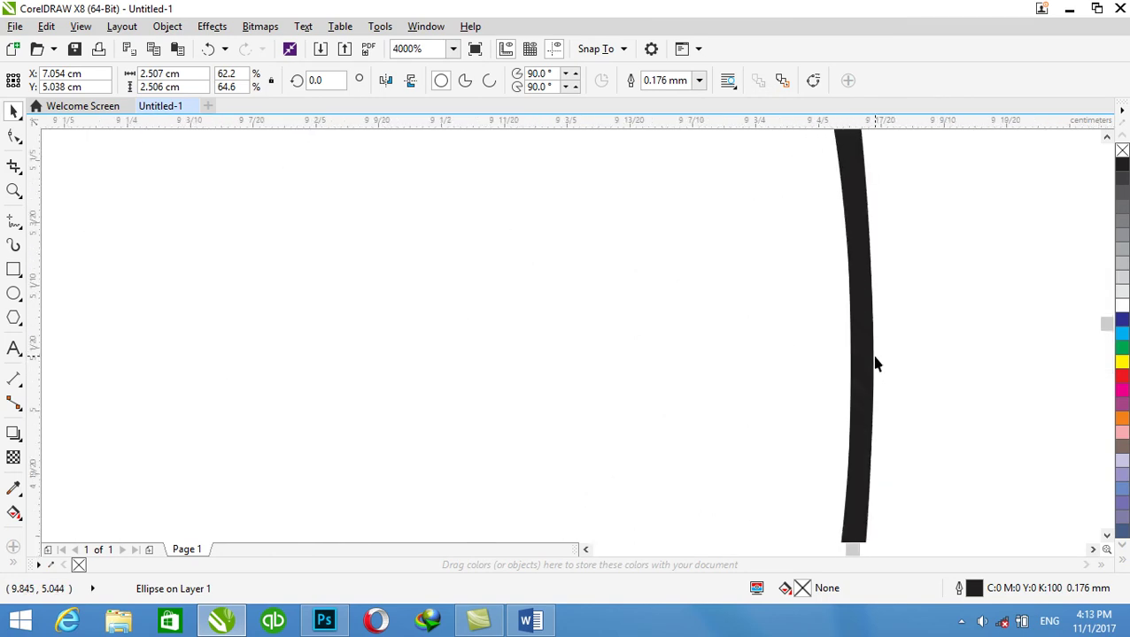
{"action": "scroll", "coordinate": [875, 363], "scroll_direction": "up", "scroll_amount": 2}
{"action": "left_click", "coordinate": [850, 343]}
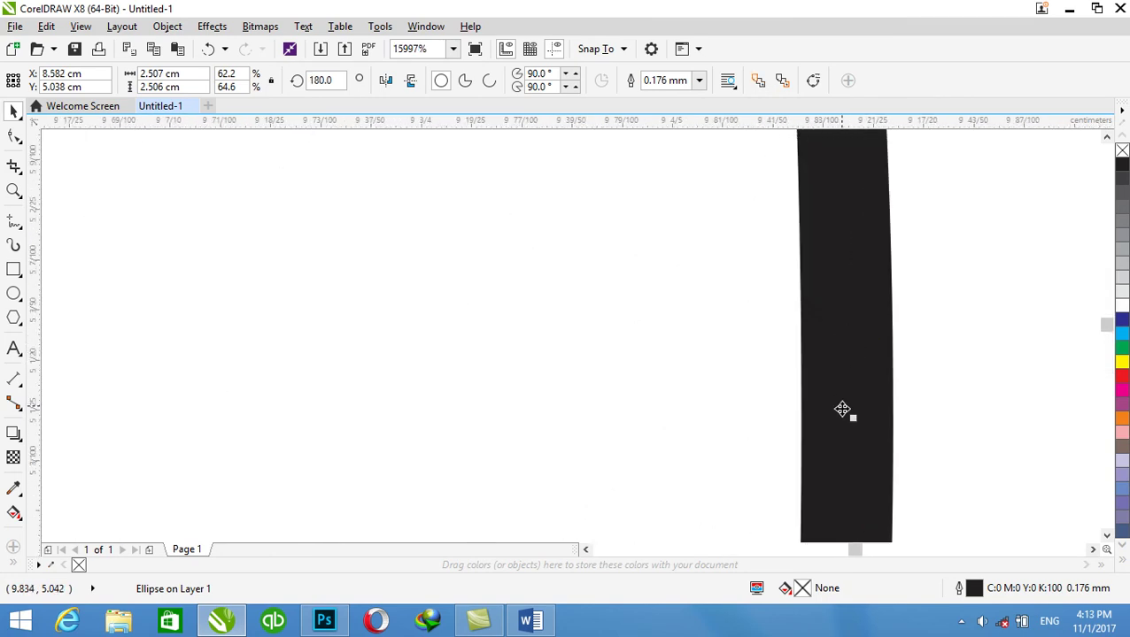
{"action": "left_click_drag", "start_coordinate": [854, 416], "coordinate": [821, 416]}
{"action": "scroll", "coordinate": [810, 361], "scroll_direction": "down", "scroll_amount": 6}
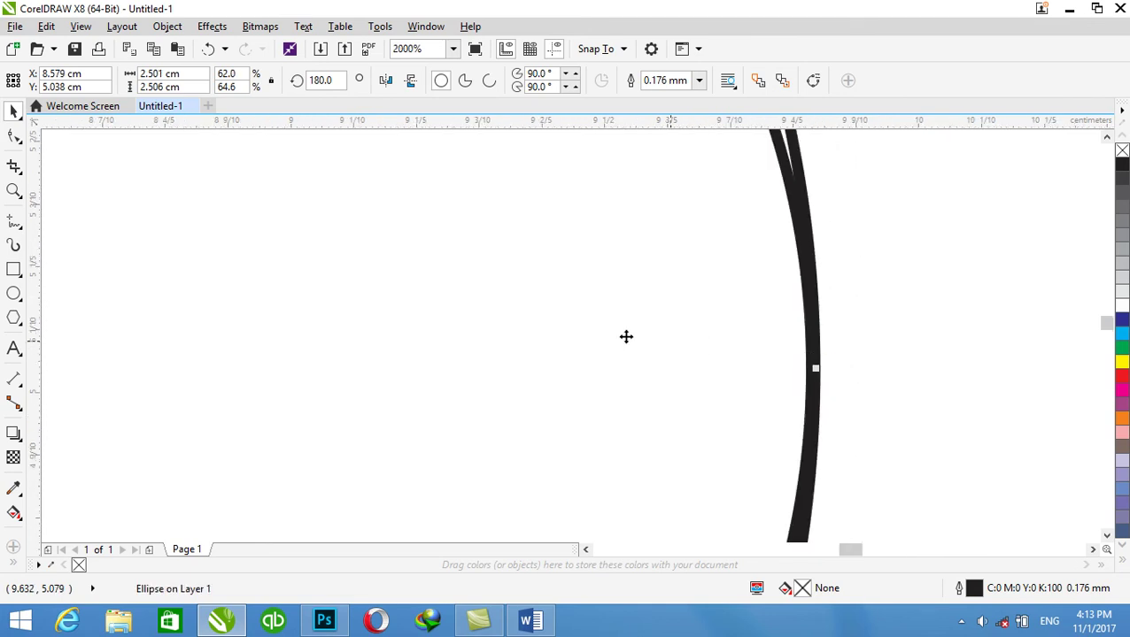
Select both small circles and paste a copy of the pair in place.
{"action": "left_click", "coordinate": [363, 312]}
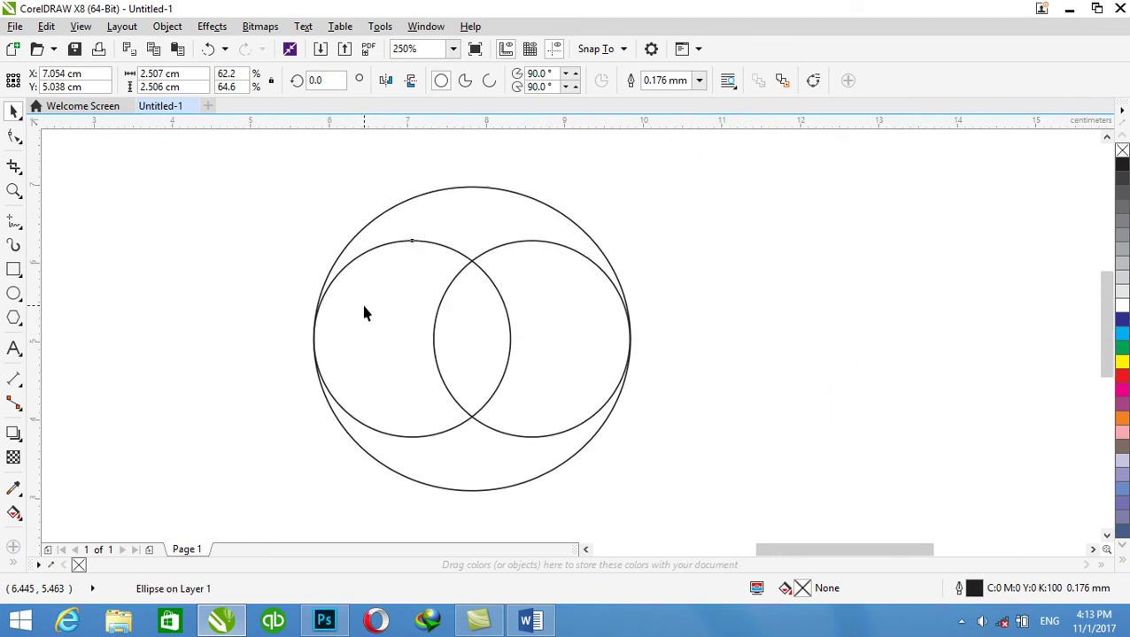
{"action": "left_click", "coordinate": [528, 319], "text": "shift"}
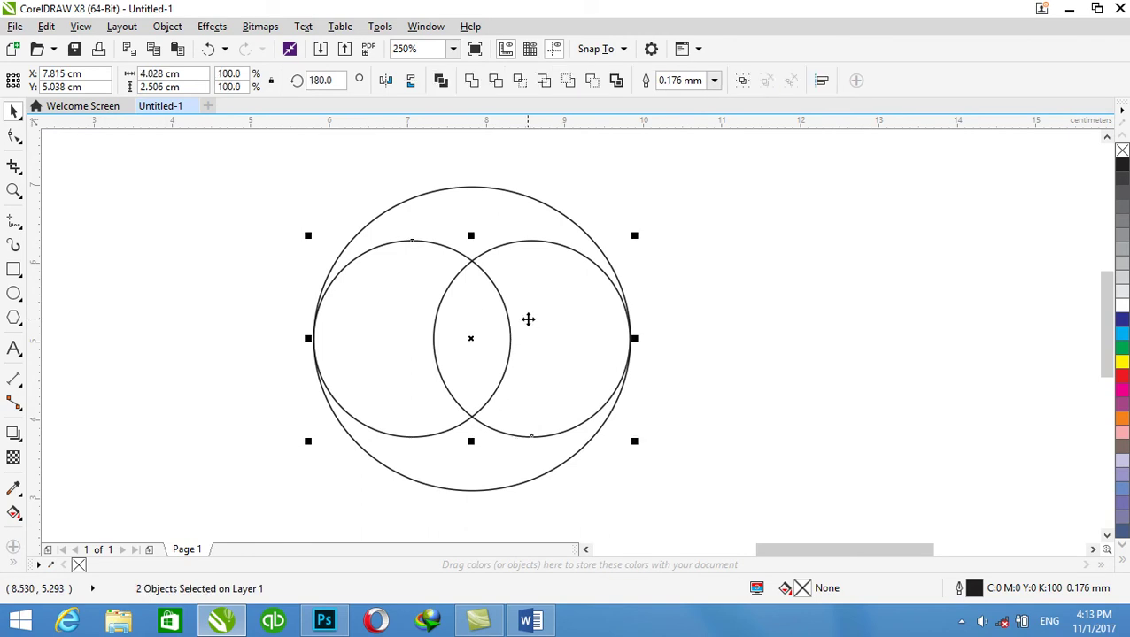
{"action": "right_click", "coordinate": [473, 306]}
{"action": "left_click", "coordinate": [502, 347]}
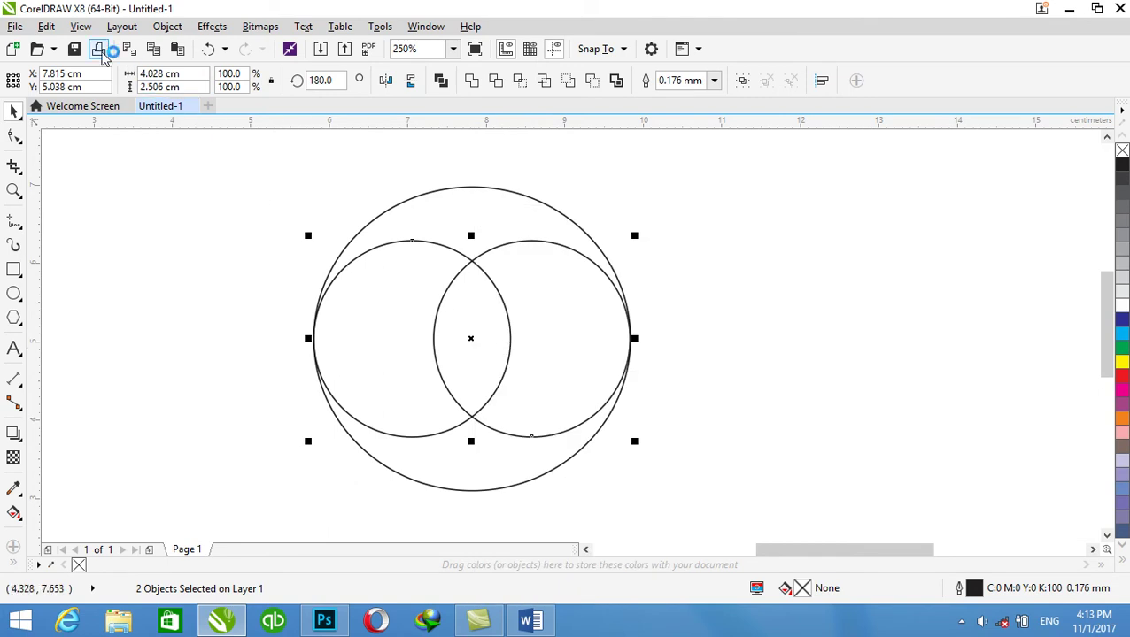
{"action": "left_click", "coordinate": [46, 26]}
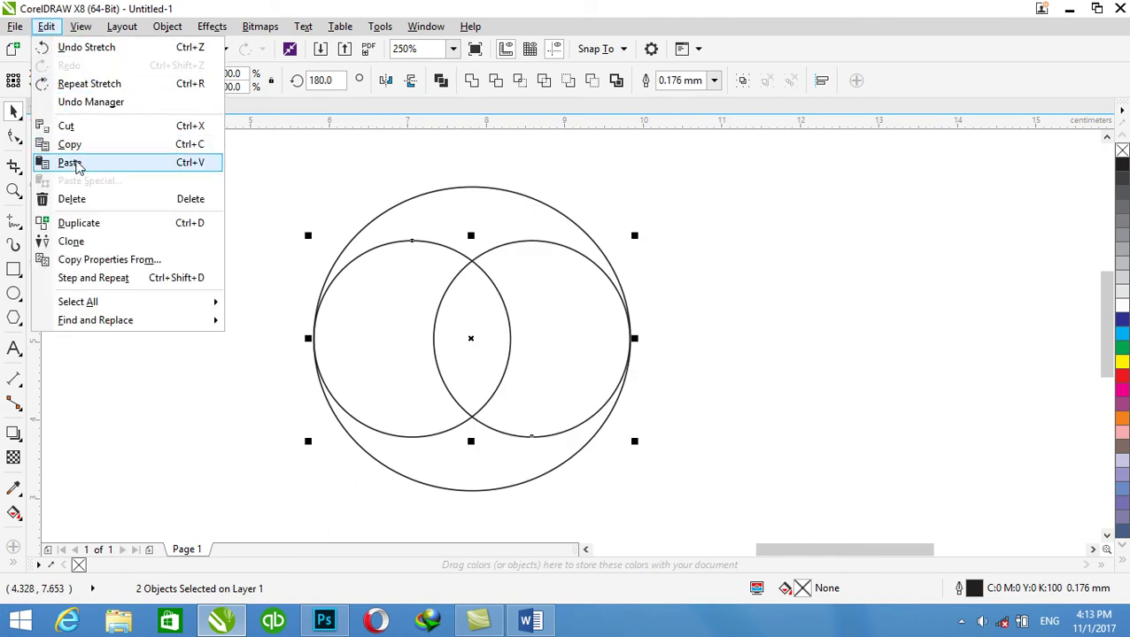
{"action": "left_click", "coordinate": [75, 164]}
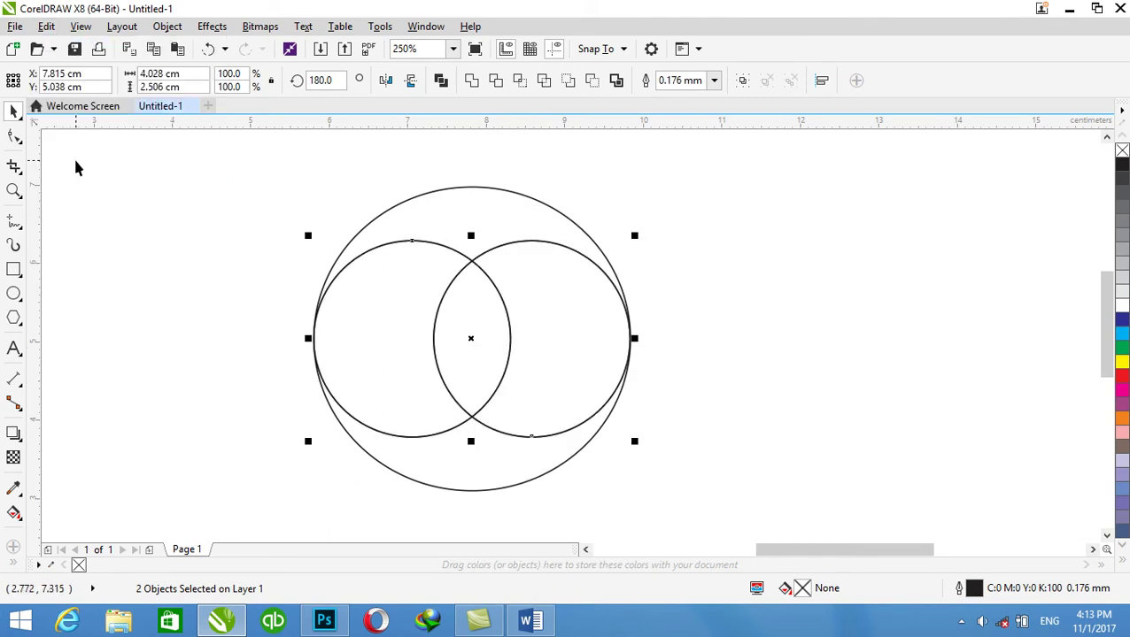
Rotate the duplicated pair of small circles about a quarter turn around their shared center, to an angle of about 270.8°.
{"action": "left_click", "coordinate": [473, 337]}
{"action": "left_click_drag", "start_coordinate": [635, 232], "coordinate": [372, 188]}
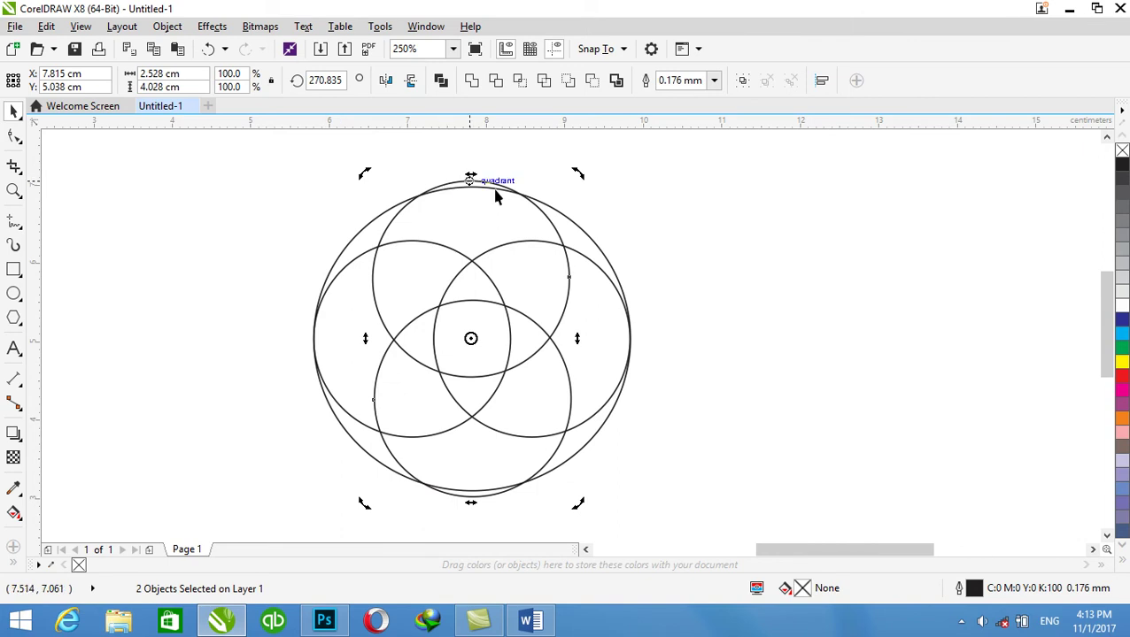
{"action": "left_click", "coordinate": [620, 208]}
Stretch the large circle upward to about 3.95 cm high so its top edge meets the upper small circle.
{"action": "left_click", "coordinate": [578, 226]}
{"action": "left_click_drag", "start_coordinate": [472, 184], "coordinate": [456, 181]}
{"action": "scroll", "coordinate": [456, 181], "scroll_direction": "up", "scroll_amount": 5}
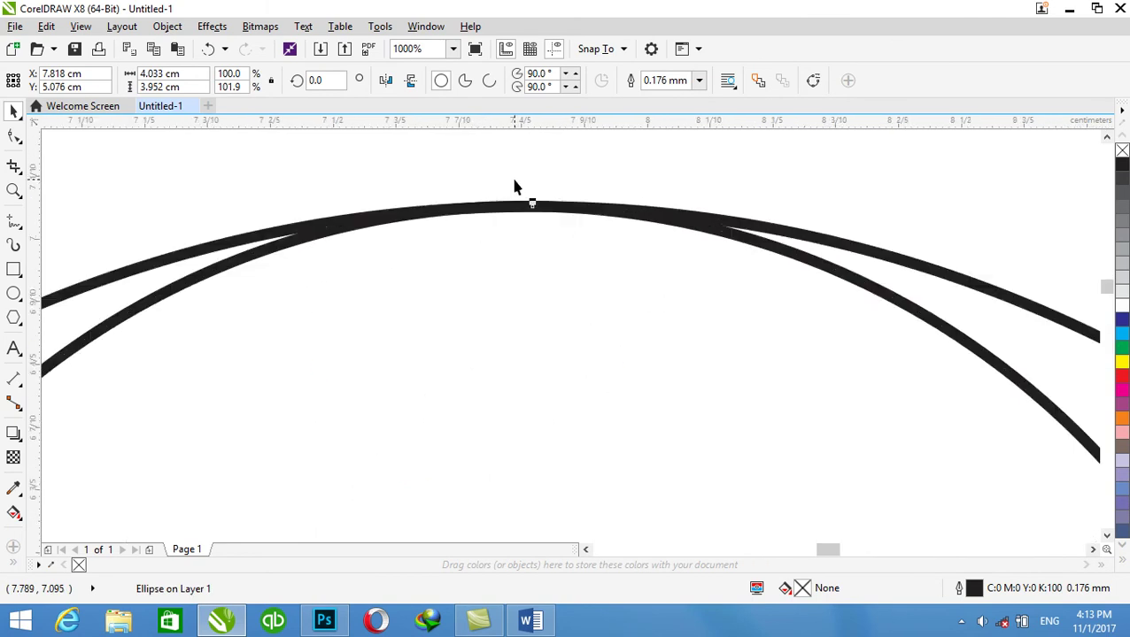
{"action": "scroll", "coordinate": [546, 246], "scroll_direction": "up", "scroll_amount": 2}
{"action": "left_click_drag", "start_coordinate": [535, 283], "coordinate": [534, 316]}
{"action": "scroll", "coordinate": [536, 294], "scroll_direction": "down", "scroll_amount": 2}
{"action": "scroll", "coordinate": [536, 295], "scroll_direction": "up", "scroll_amount": 1}
{"action": "scroll", "coordinate": [535, 295], "scroll_direction": "down", "scroll_amount": 1}
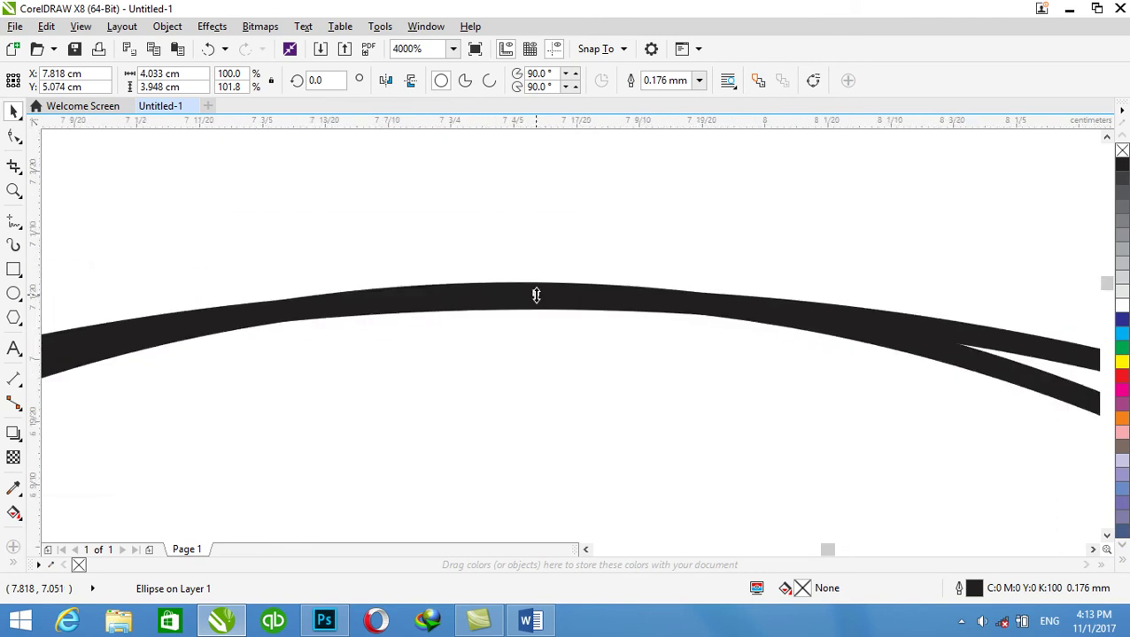
Stretch the large circle downward to about 4.03 cm high so its bottom edge meets the lower small circle.
{"action": "scroll", "coordinate": [535, 294], "scroll_direction": "down", "scroll_amount": 4}
{"action": "left_click_drag", "start_coordinate": [1106, 303], "coordinate": [1089, 348]}
{"action": "scroll", "coordinate": [507, 373], "scroll_direction": "up", "scroll_amount": 3}
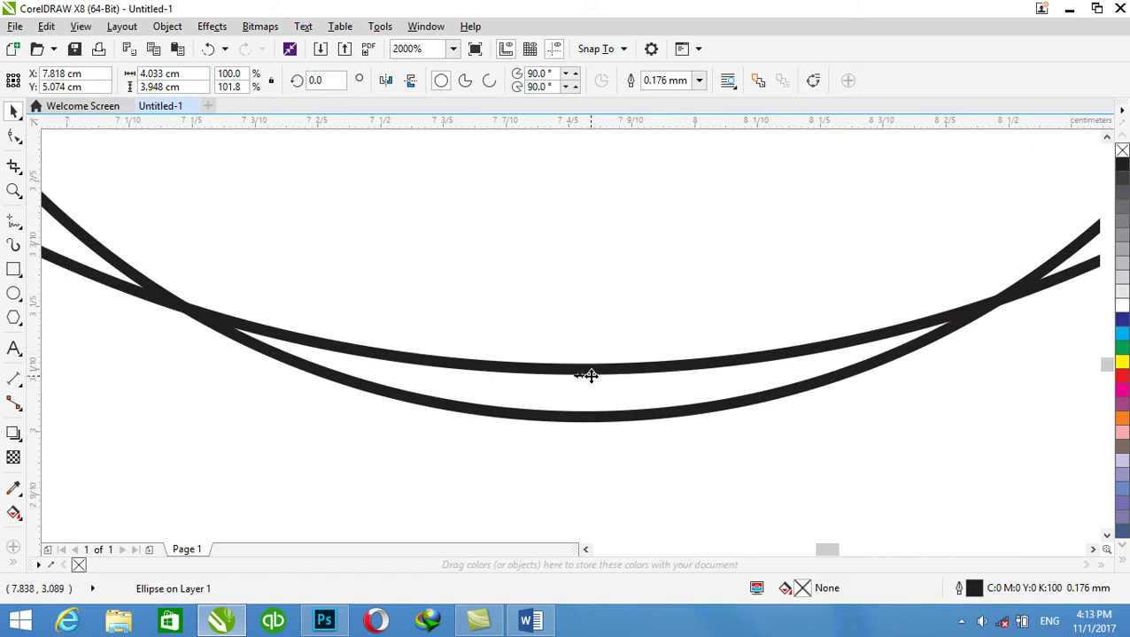
{"action": "left_click_drag", "start_coordinate": [580, 373], "coordinate": [580, 419]}
{"action": "scroll", "coordinate": [580, 420], "scroll_direction": "up", "scroll_amount": 2}
{"action": "scroll", "coordinate": [555, 293], "scroll_direction": "up", "scroll_amount": 2}
{"action": "scroll", "coordinate": [582, 250], "scroll_direction": "up", "scroll_amount": 2}
{"action": "left_click_drag", "start_coordinate": [584, 259], "coordinate": [583, 315]}
{"action": "scroll", "coordinate": [584, 316], "scroll_direction": "down", "scroll_amount": 1}
{"action": "scroll", "coordinate": [584, 316], "scroll_direction": "down", "scroll_amount": 6}
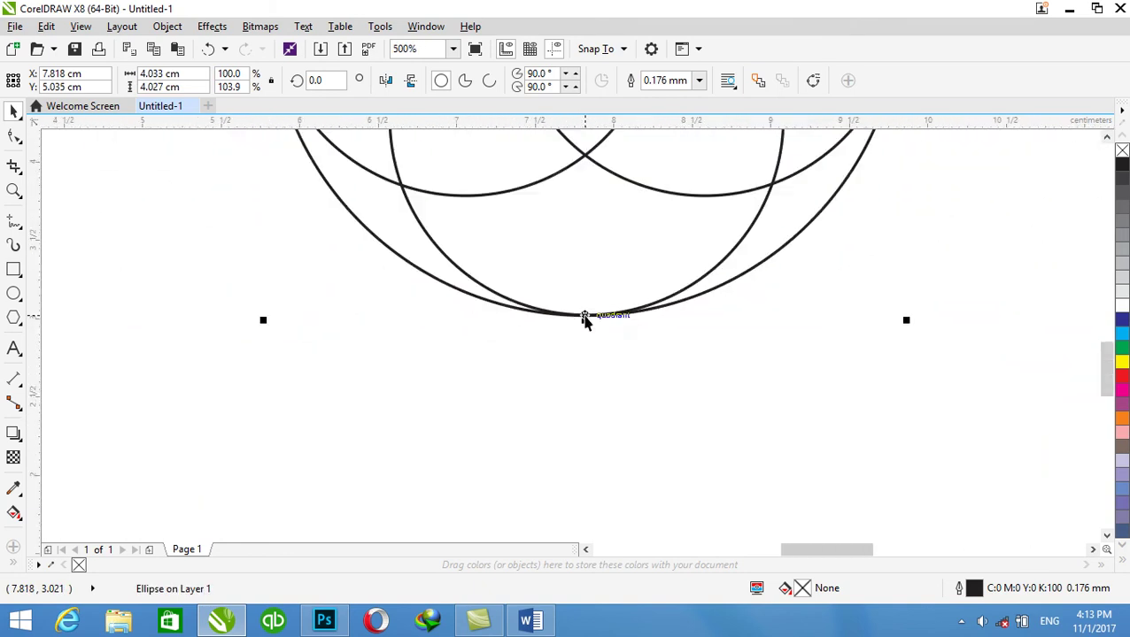
Use Smart Fill with the blue-gray fill and no outline to color the four diagonal petal regions where neighboring small circles overlap.
{"action": "left_click_drag", "start_coordinate": [1110, 368], "coordinate": [1111, 314]}
{"action": "scroll", "coordinate": [868, 280], "scroll_direction": "down", "scroll_amount": 1}
{"action": "left_click_drag", "start_coordinate": [1098, 356], "coordinate": [1097, 333]}
{"action": "left_click_drag", "start_coordinate": [834, 549], "coordinate": [855, 551]}
{"action": "left_click", "coordinate": [845, 390]}
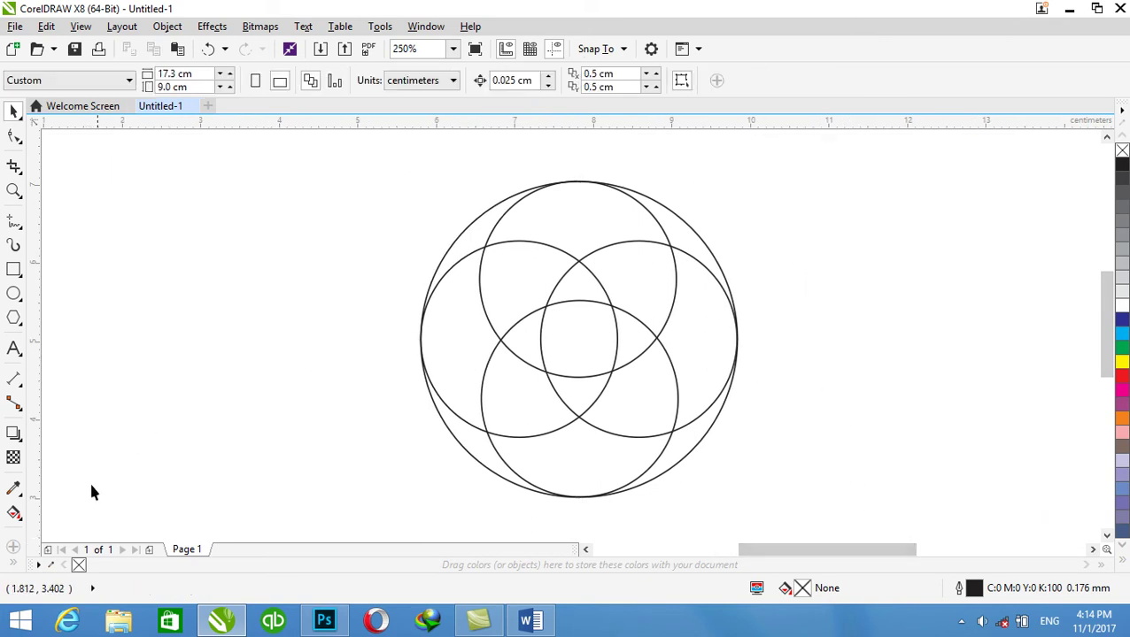
{"action": "left_click", "coordinate": [15, 566]}
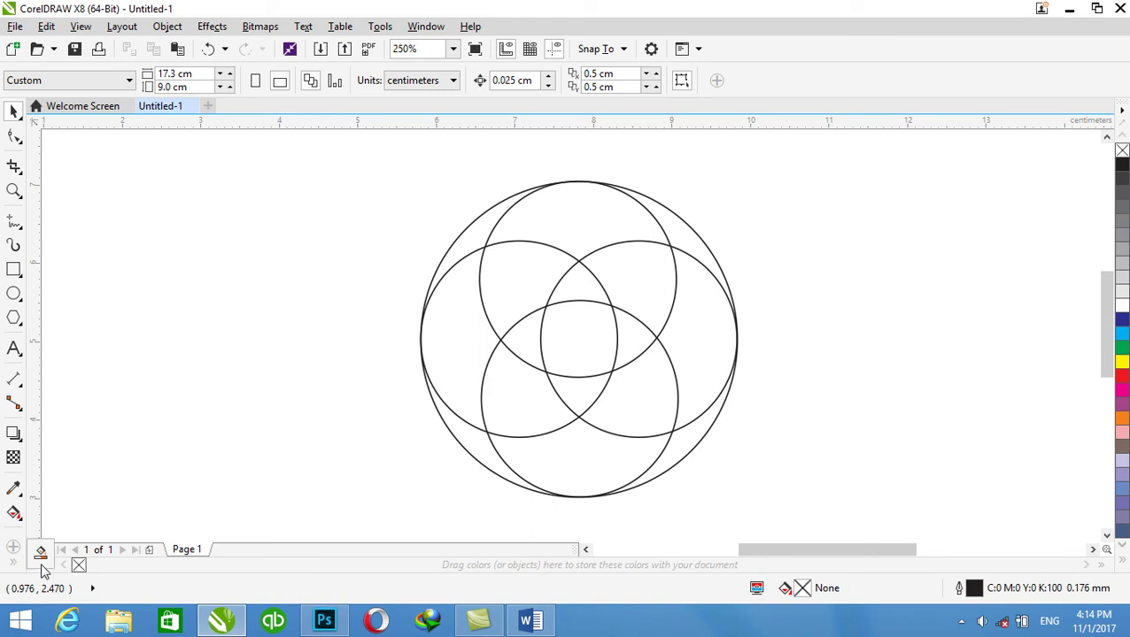
{"action": "left_click", "coordinate": [40, 552]}
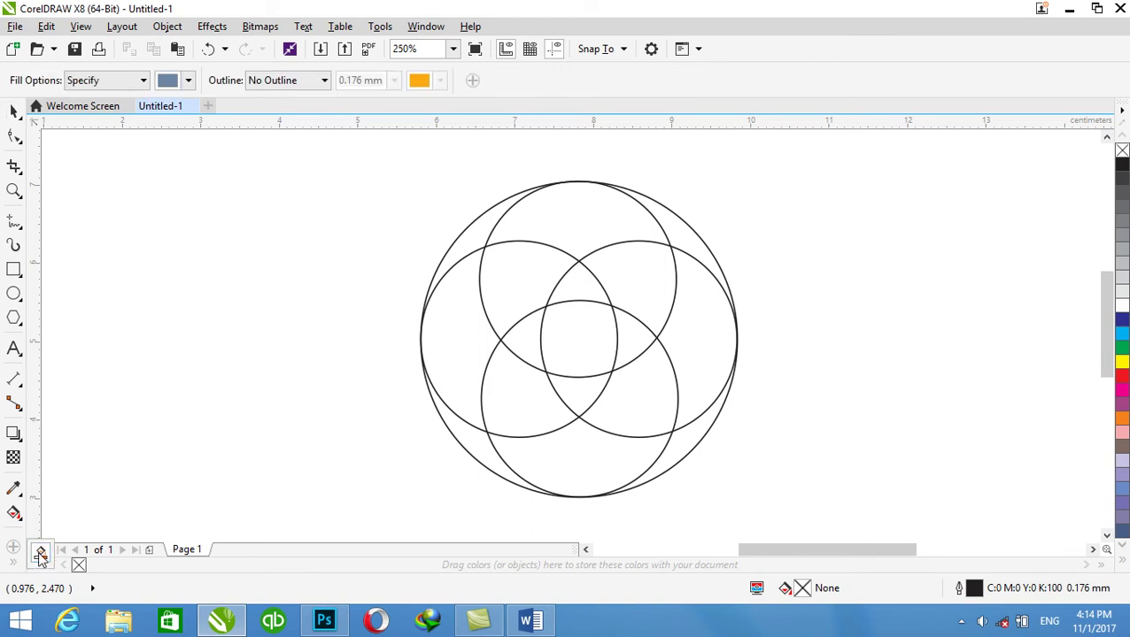
{"action": "left_click", "coordinate": [527, 405]}
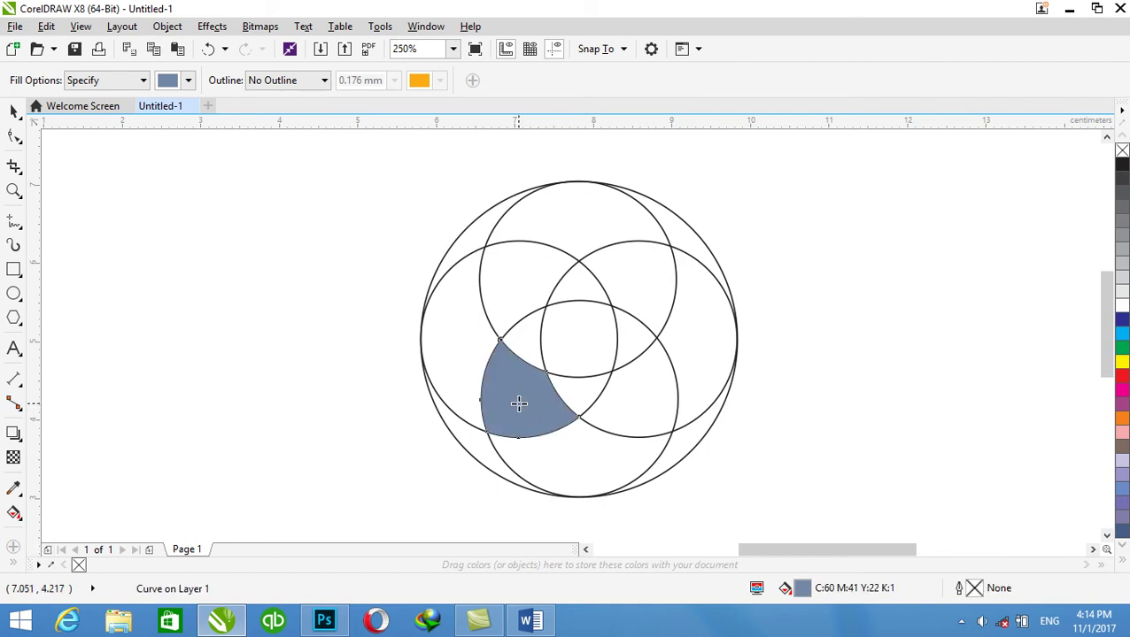
{"action": "left_click", "coordinate": [631, 393]}
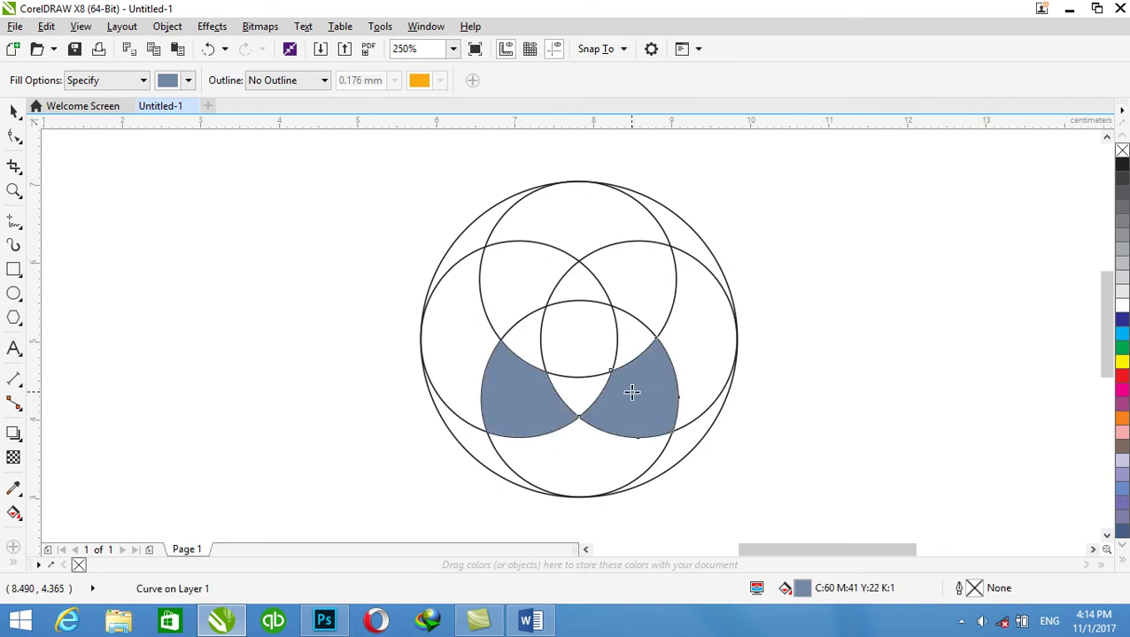
{"action": "left_click", "coordinate": [629, 284]}
{"action": "left_click", "coordinate": [523, 281]}
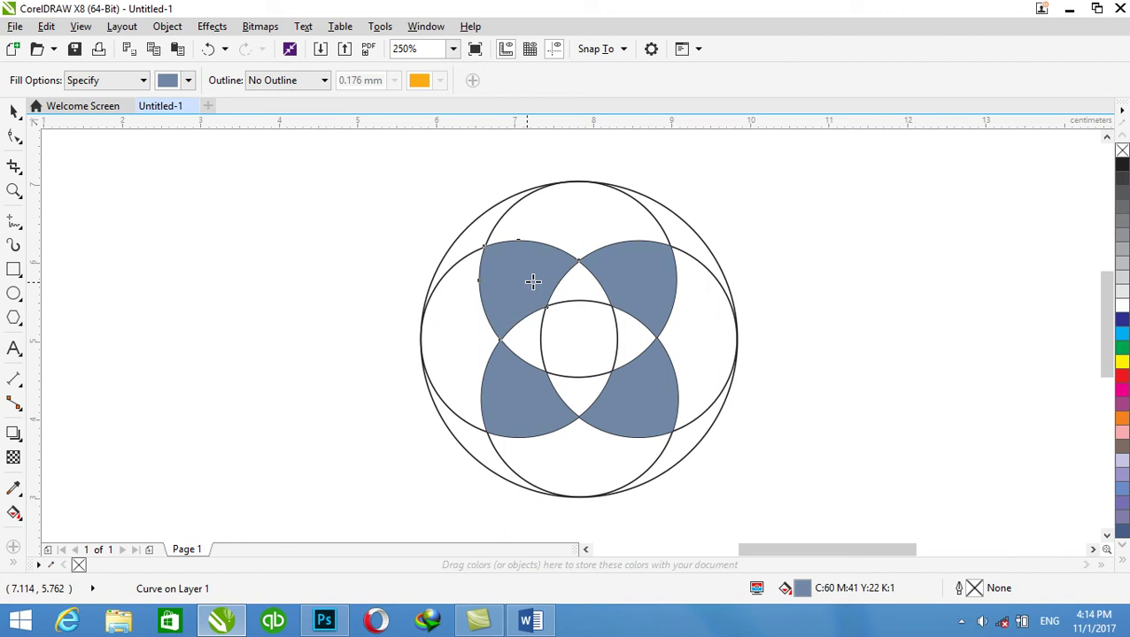
Use Smart Fill with the blue-gray fill to color the four narrow overlap regions surrounding the white center.
{"action": "left_click", "coordinate": [568, 282]}
{"action": "left_click", "coordinate": [619, 331]}
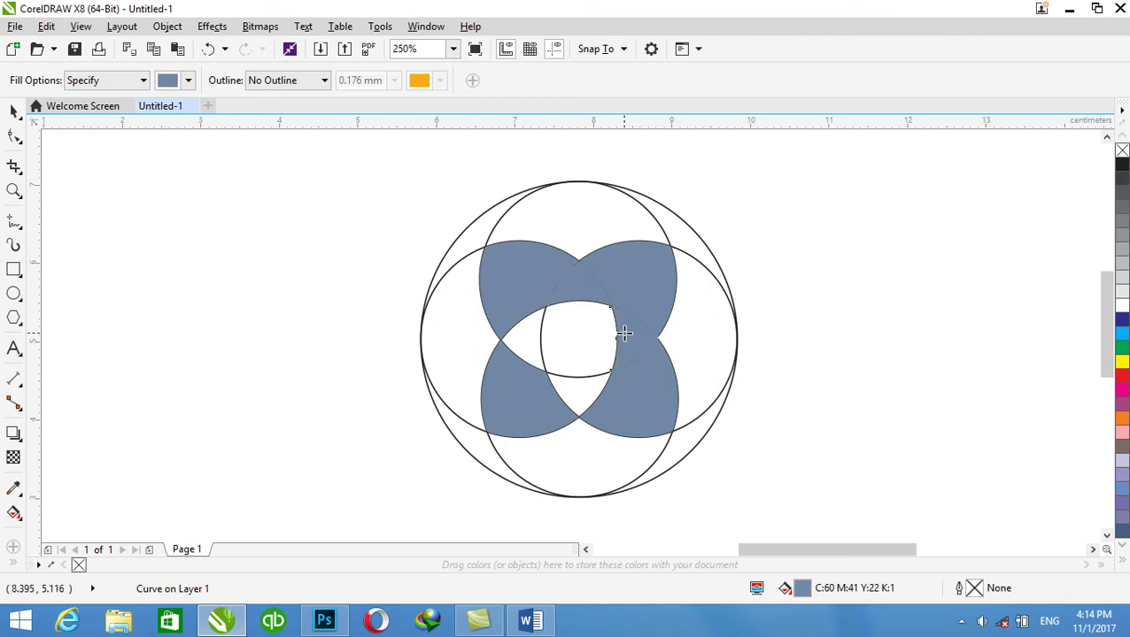
{"action": "left_click", "coordinate": [574, 384]}
{"action": "left_click", "coordinate": [522, 342]}
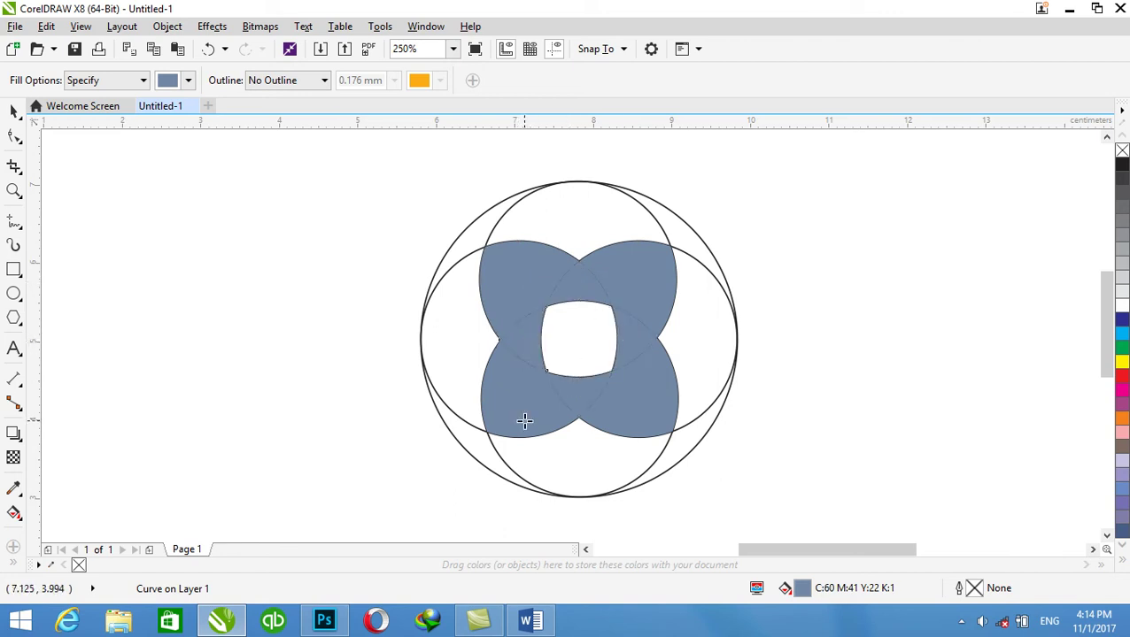
Use Smart Fill to color the upper, right, left and lower outer parts of the small circles blue-gray, leaving the rim gaps unfilled.
{"action": "left_click", "coordinate": [564, 215]}
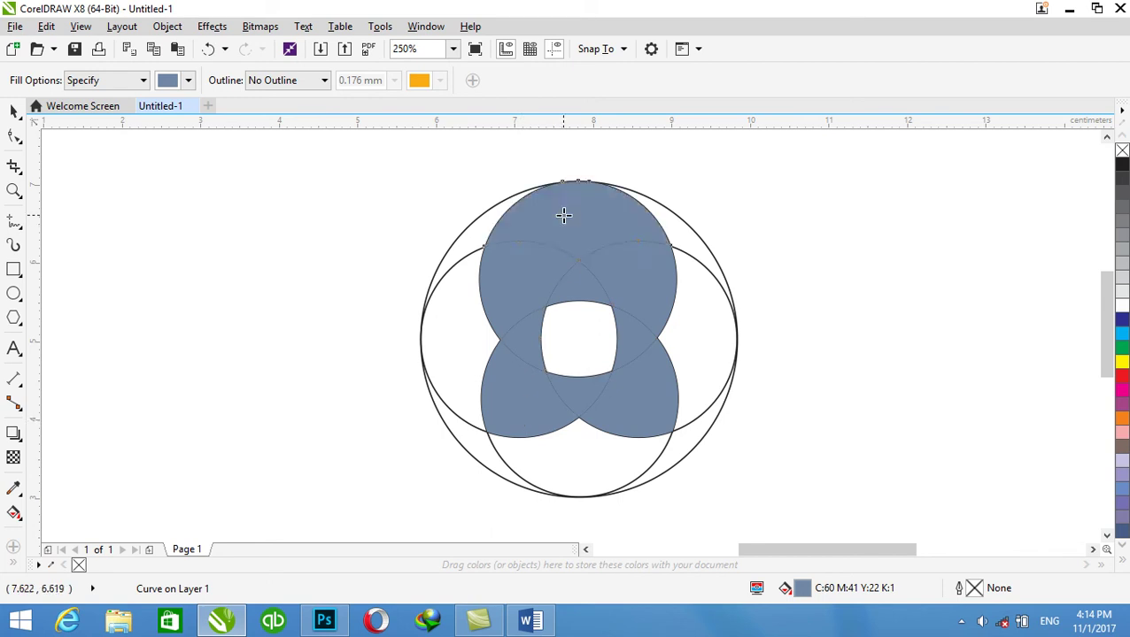
{"action": "left_click", "coordinate": [690, 318]}
{"action": "left_click", "coordinate": [478, 326]}
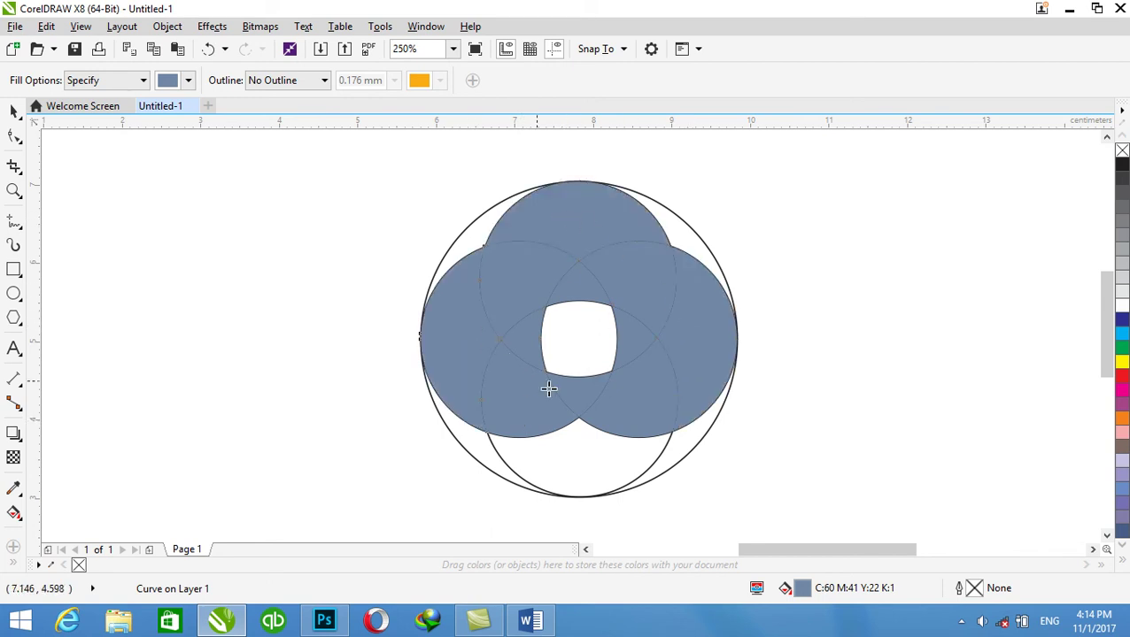
{"action": "left_click", "coordinate": [570, 452]}
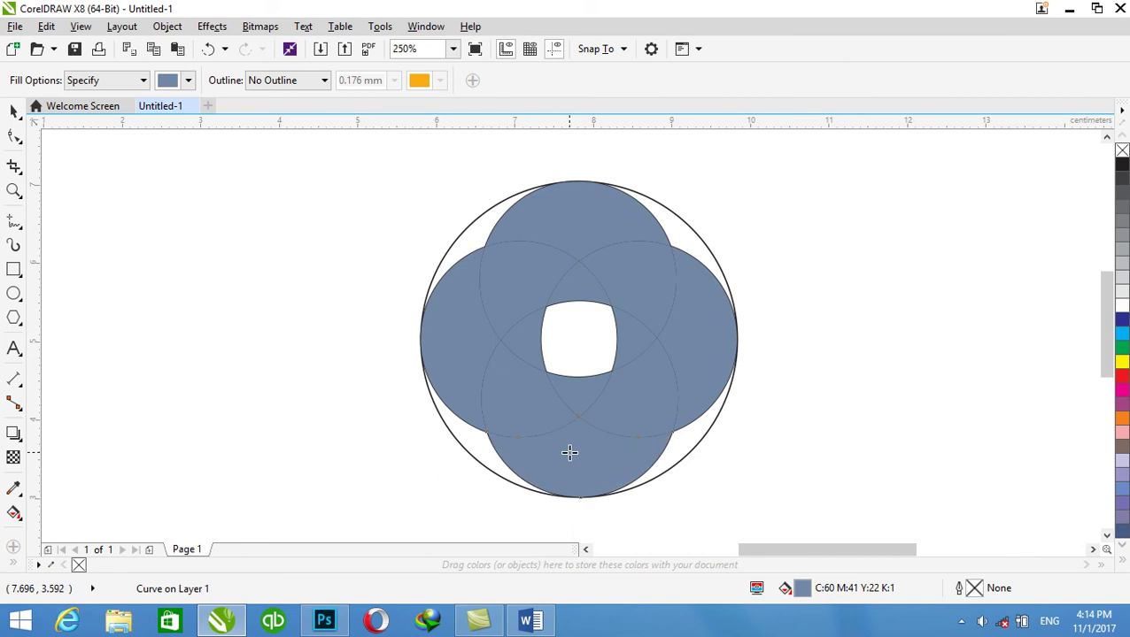
{"action": "left_click", "coordinate": [679, 236]}
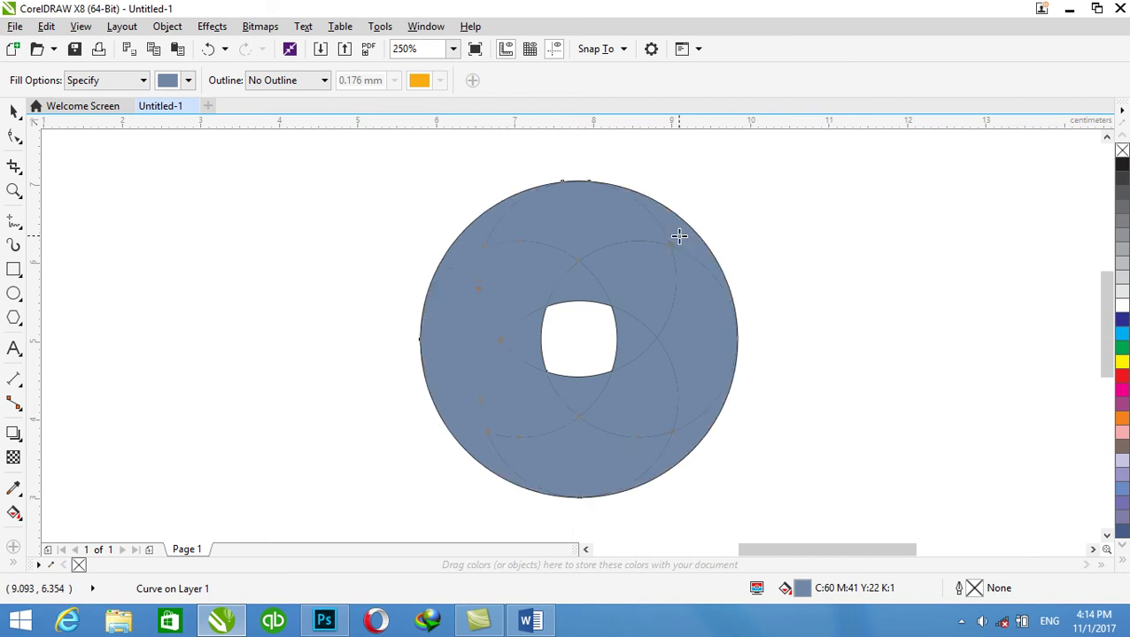
{"action": "key", "text": "ctrl+z"}
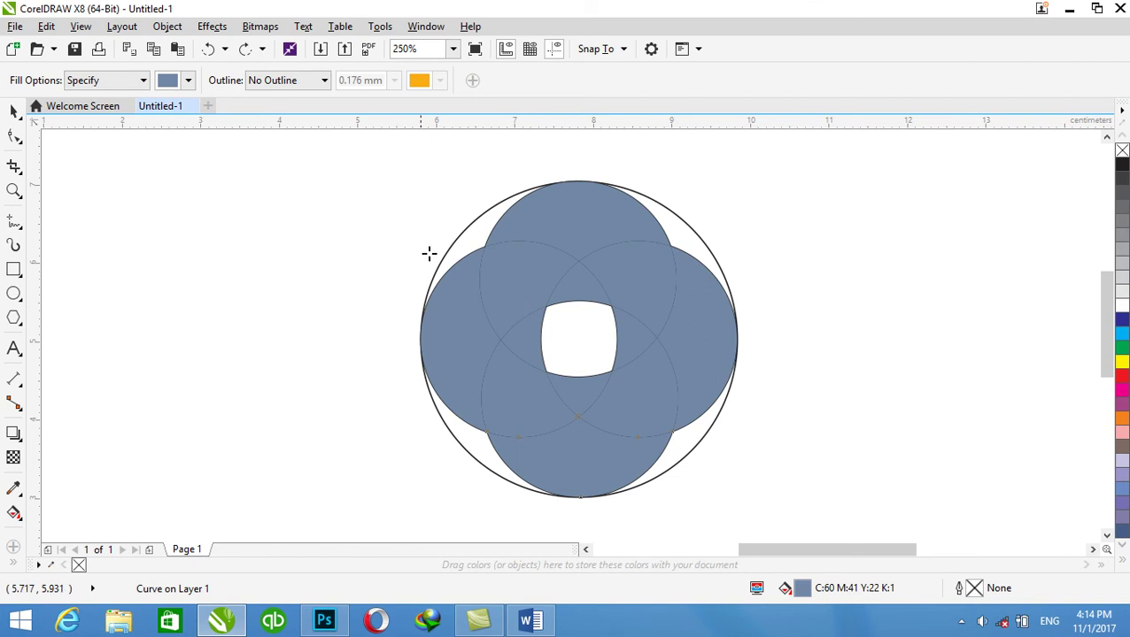
Color the left outer region, the upper-left petal and the upper inner region red, and weld them into one swirl petal.
{"action": "left_click", "coordinate": [13, 112]}
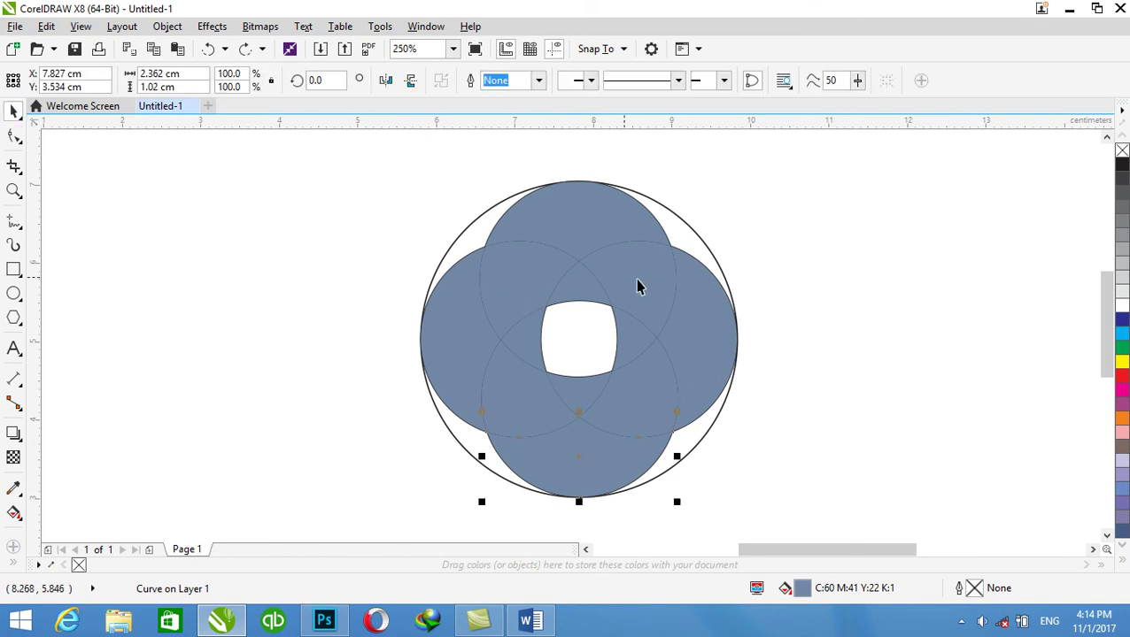
{"action": "left_click", "coordinate": [833, 316]}
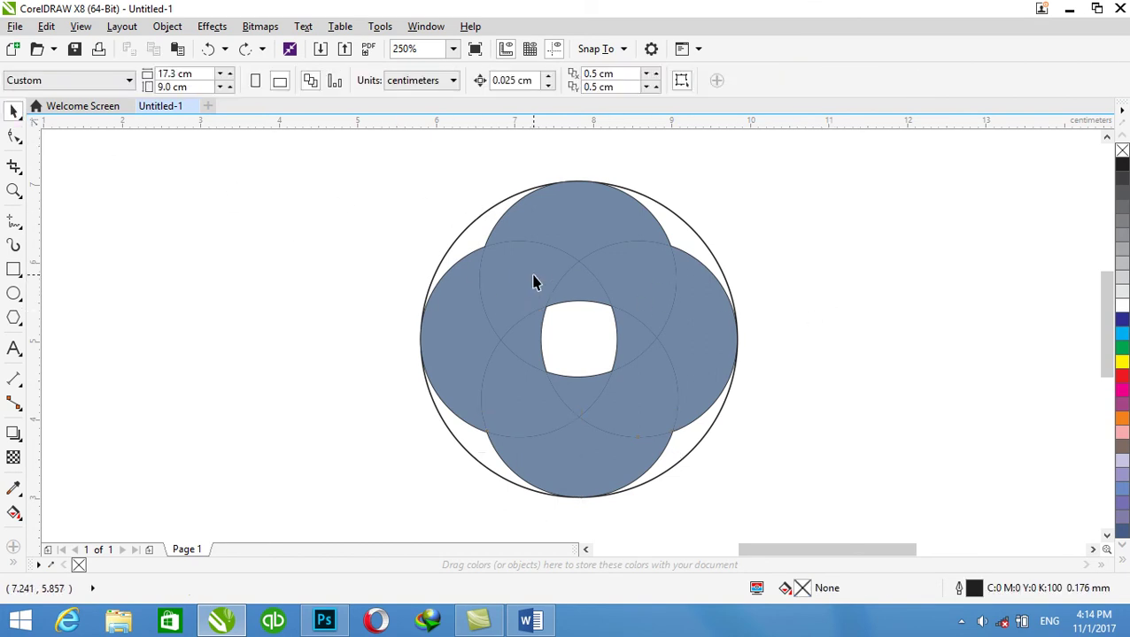
{"action": "left_click", "coordinate": [456, 300]}
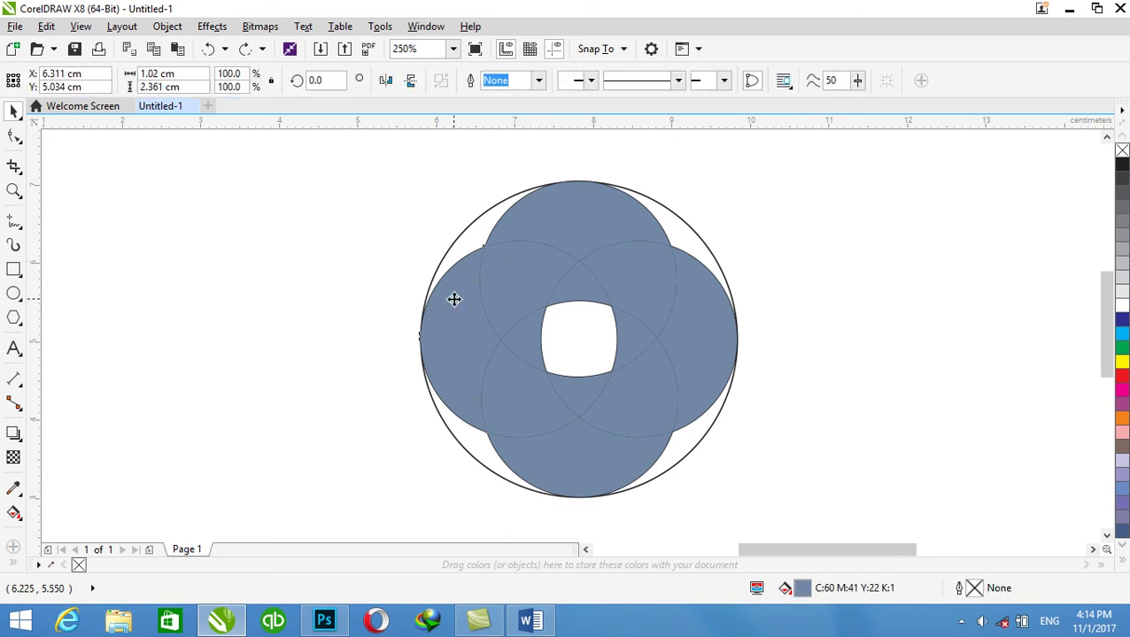
{"action": "left_click", "coordinate": [530, 285], "text": "shift"}
{"action": "left_click", "coordinate": [585, 298], "text": "shift"}
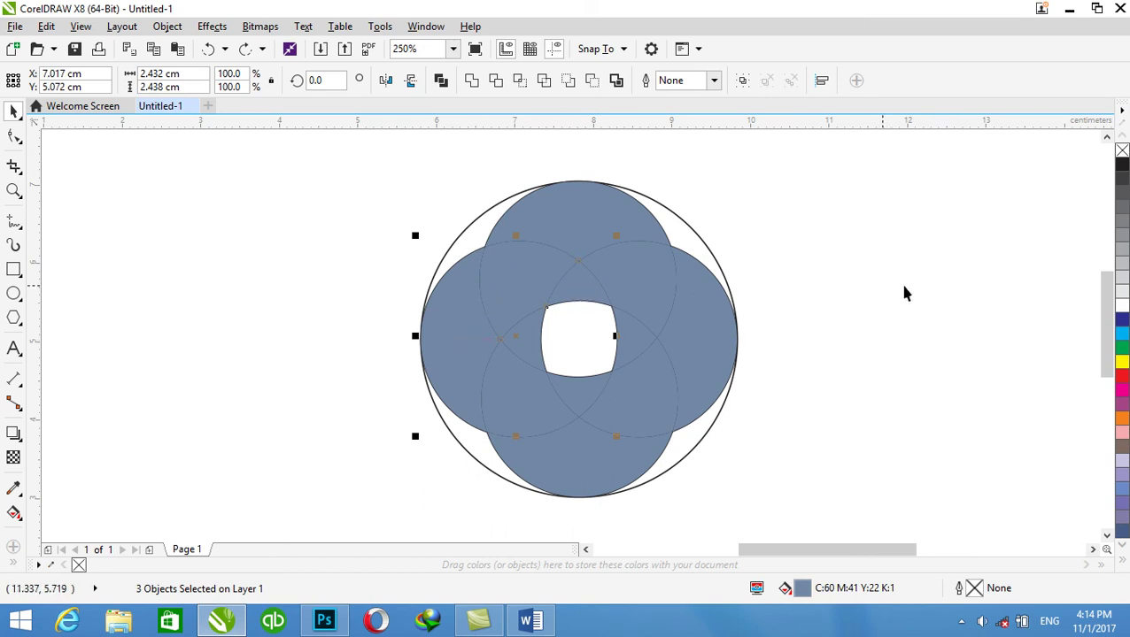
{"action": "left_click", "coordinate": [1120, 376]}
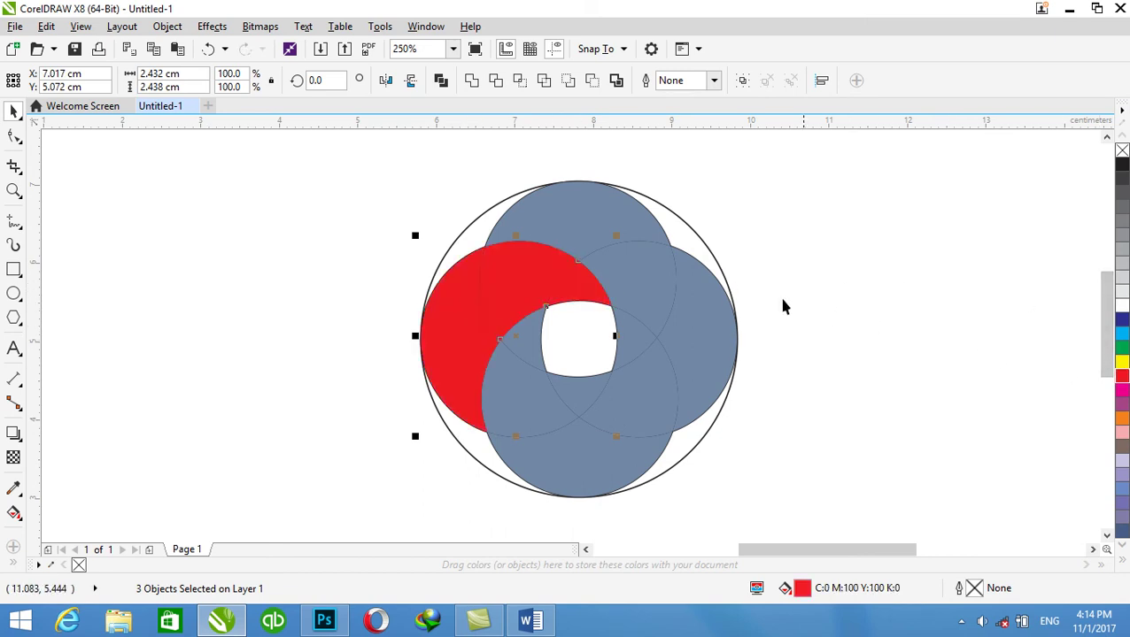
{"action": "left_click", "coordinate": [472, 80]}
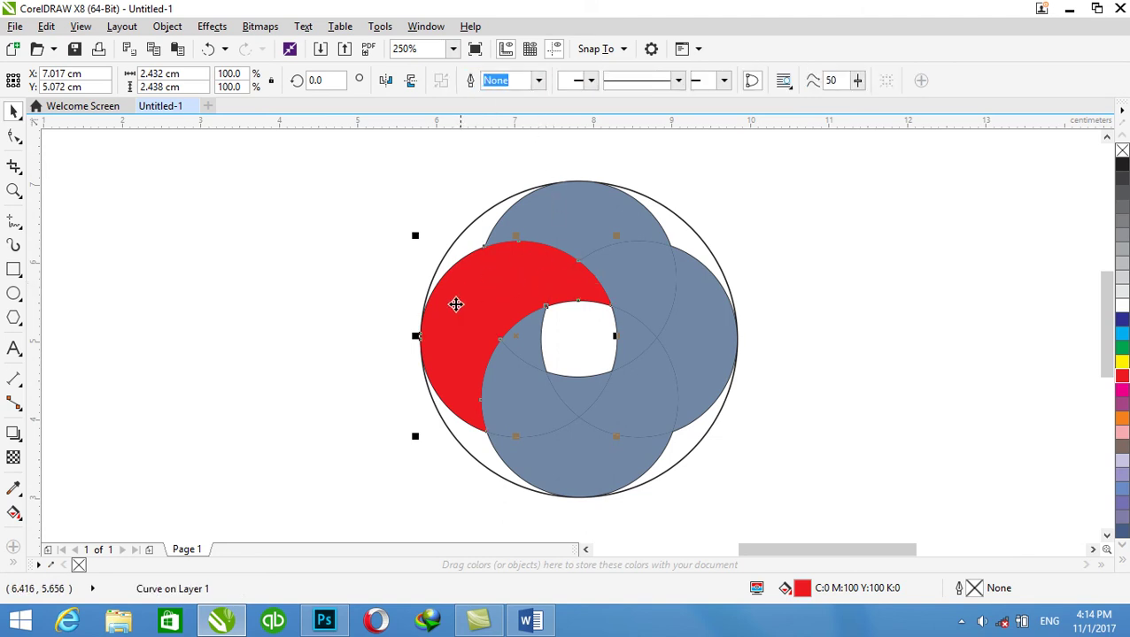
{"action": "left_click", "coordinate": [930, 310]}
Color the upper outer region, the upper-right petal and the right inner region green, and weld them into one swirl petal.
{"action": "left_click", "coordinate": [603, 215]}
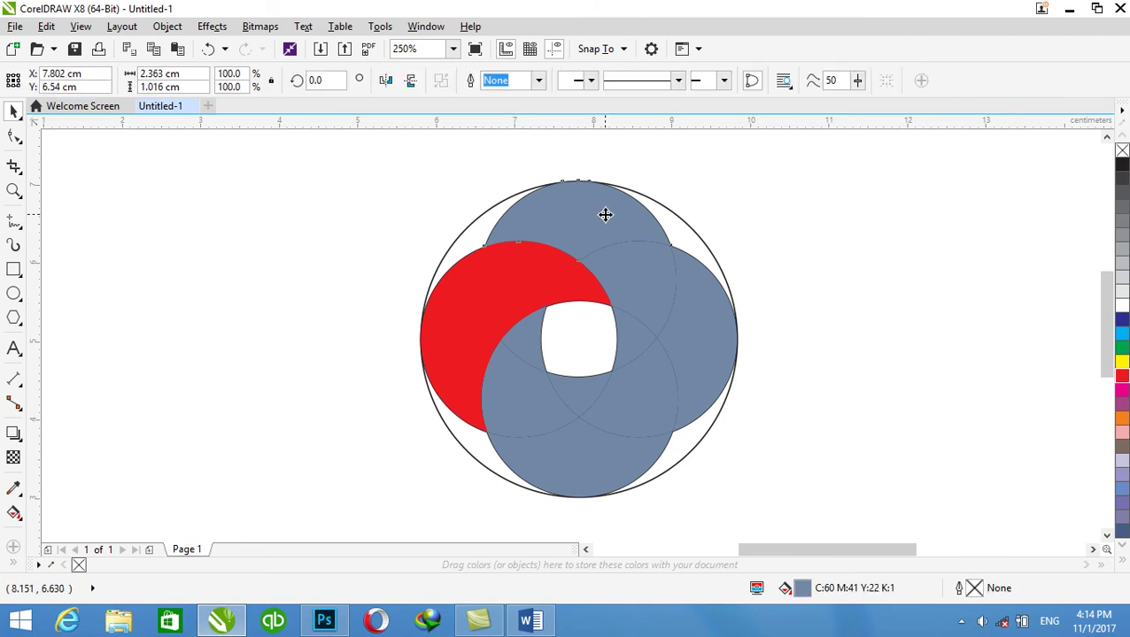
{"action": "left_click", "coordinate": [630, 270], "text": "shift"}
{"action": "left_click", "coordinate": [630, 341], "text": "shift"}
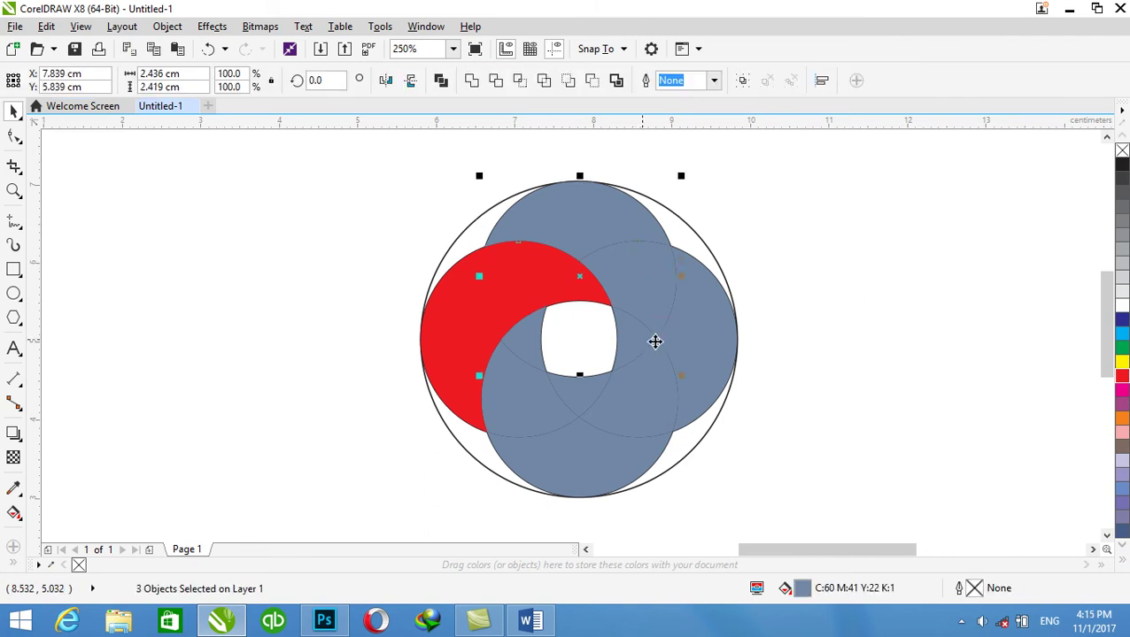
{"action": "left_click", "coordinate": [1121, 350]}
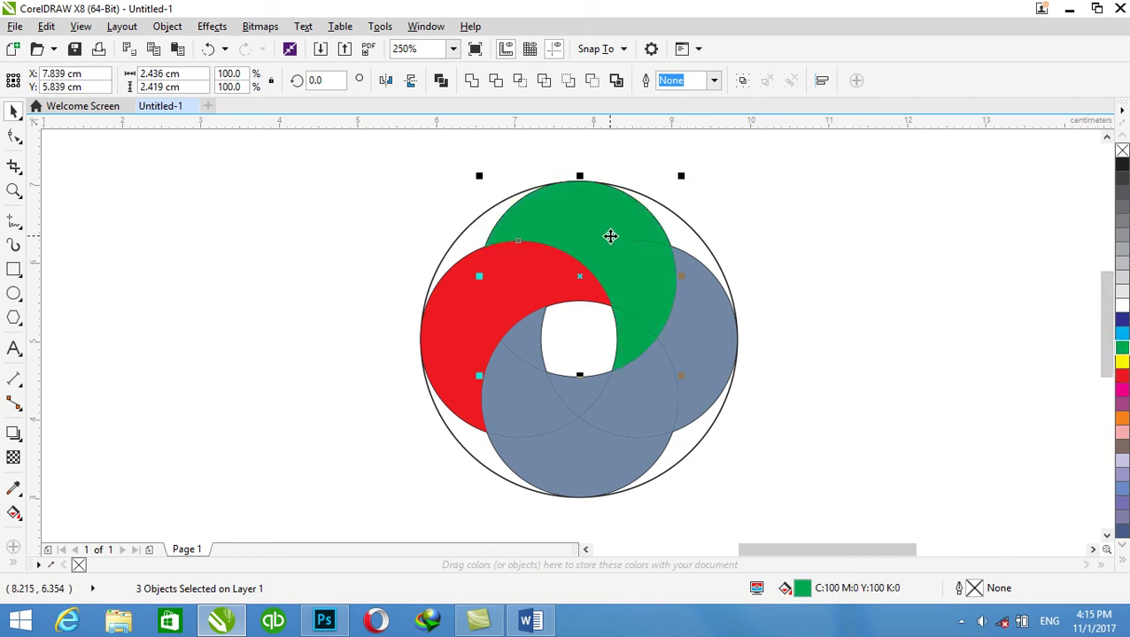
{"action": "left_click", "coordinate": [472, 80]}
{"action": "left_click", "coordinate": [843, 323]}
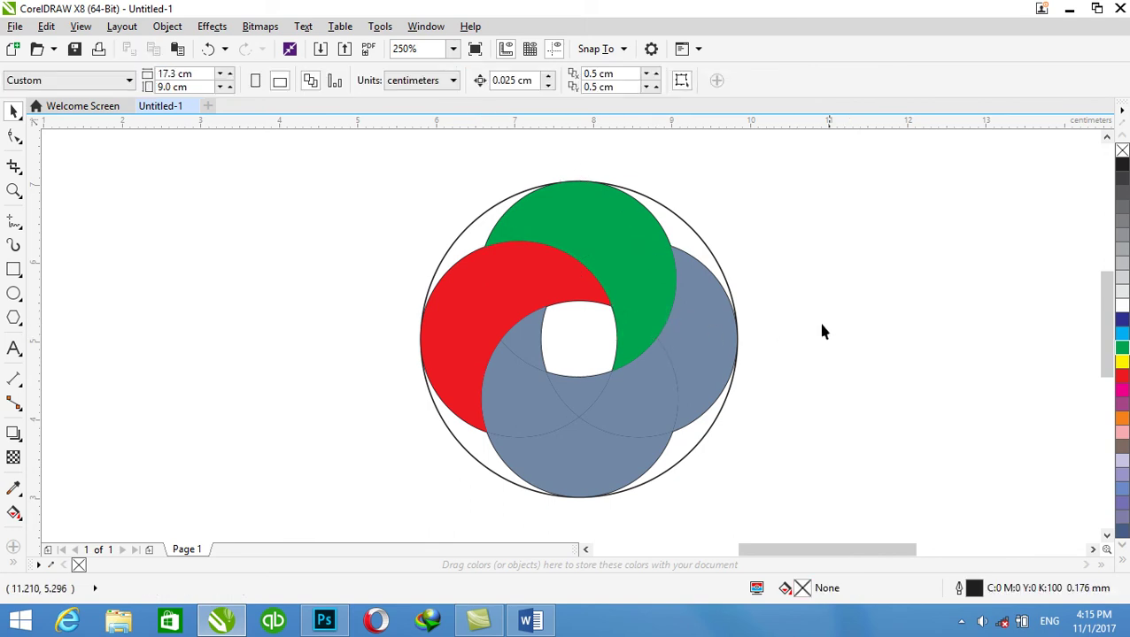
Color the right outer region, the lower-right petal and the lower inner region magenta, and weld them into one swirl petal.
{"action": "left_click", "coordinate": [711, 324]}
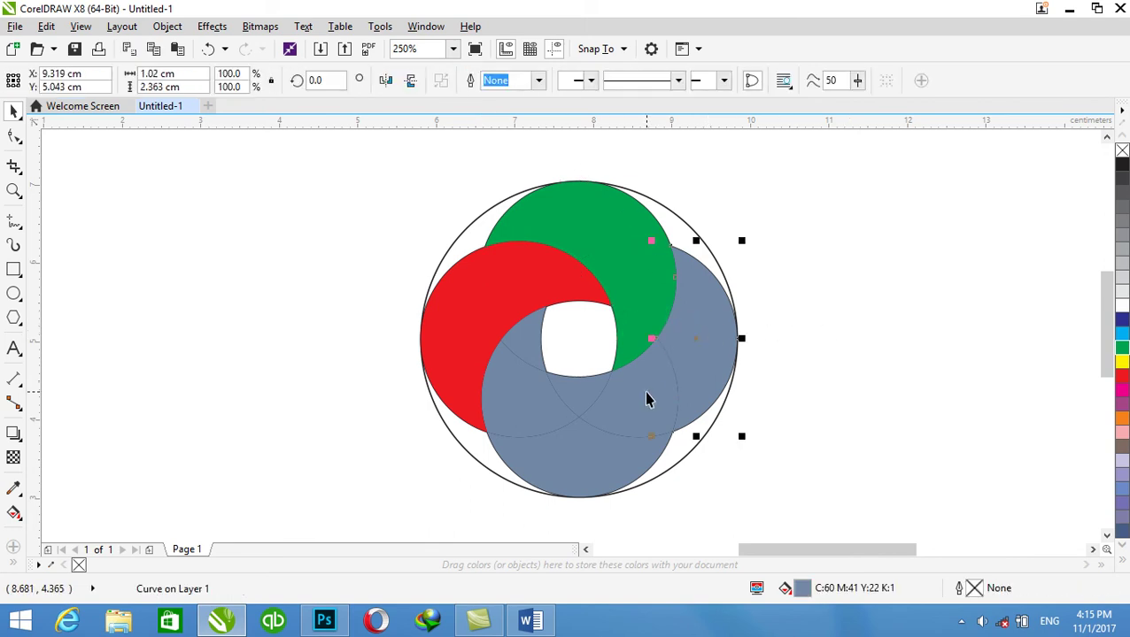
{"action": "left_click", "coordinate": [636, 416], "text": "shift"}
{"action": "left_click", "coordinate": [566, 394], "text": "shift"}
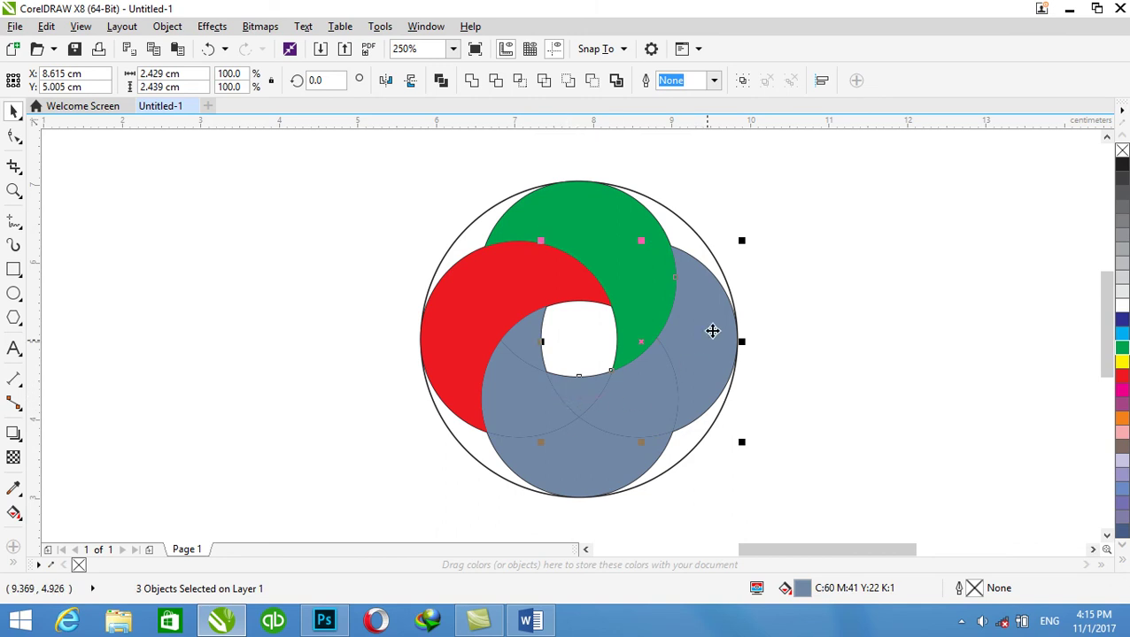
{"action": "left_click", "coordinate": [1120, 390]}
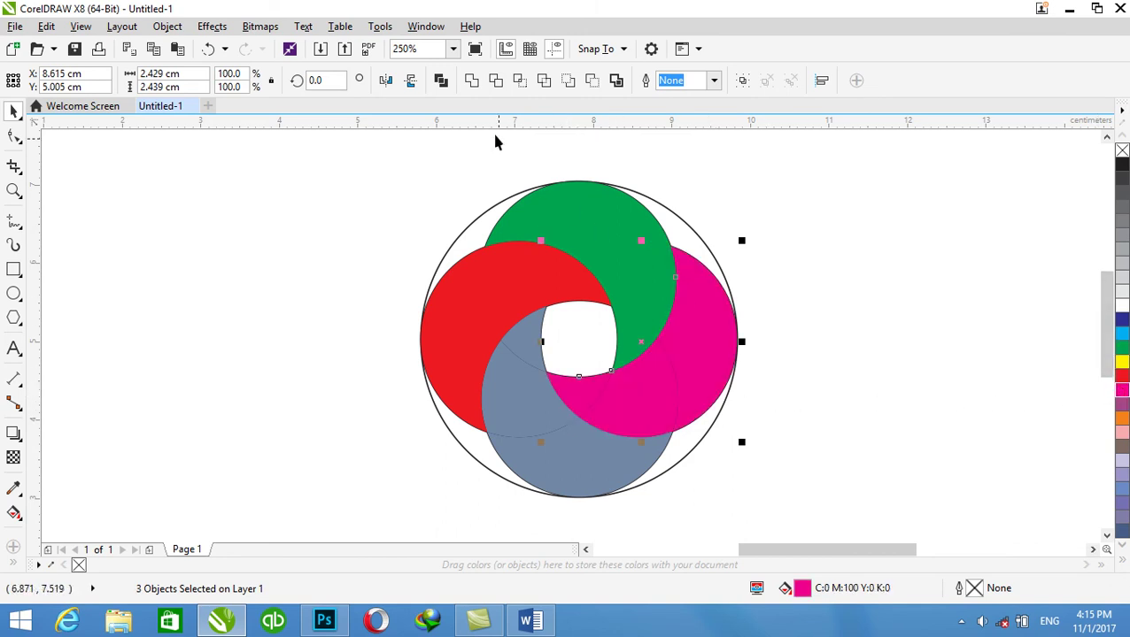
{"action": "left_click", "coordinate": [472, 80]}
{"action": "left_click", "coordinate": [846, 383]}
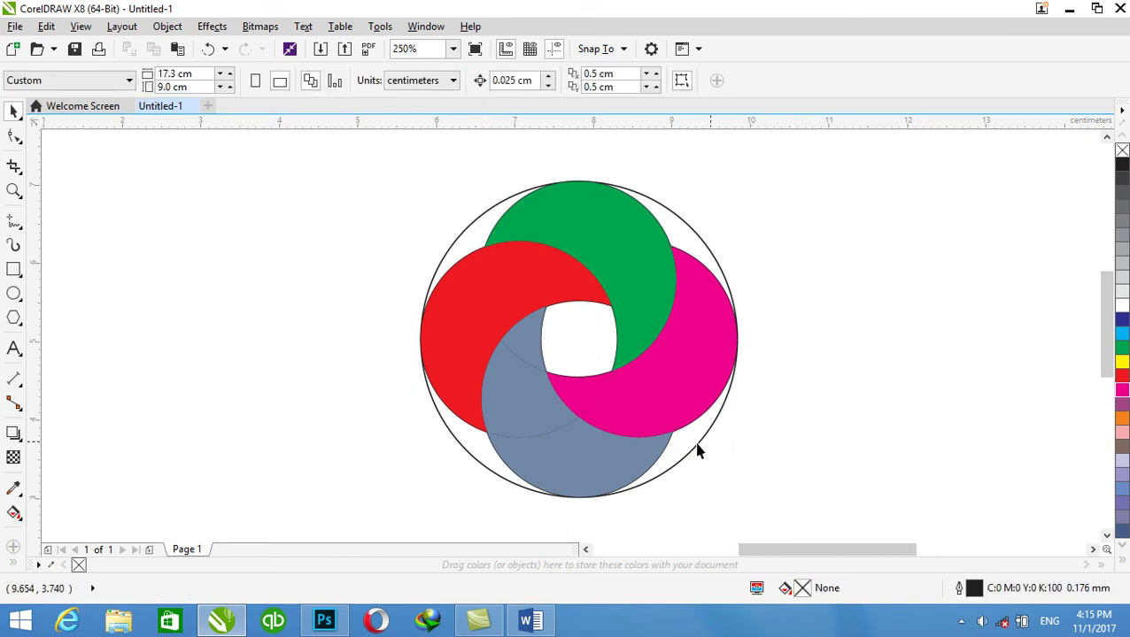
Color the lower outer region, the lower-left petal and the left inner region cyan, and weld them into one swirl petal.
{"action": "left_click", "coordinate": [628, 447]}
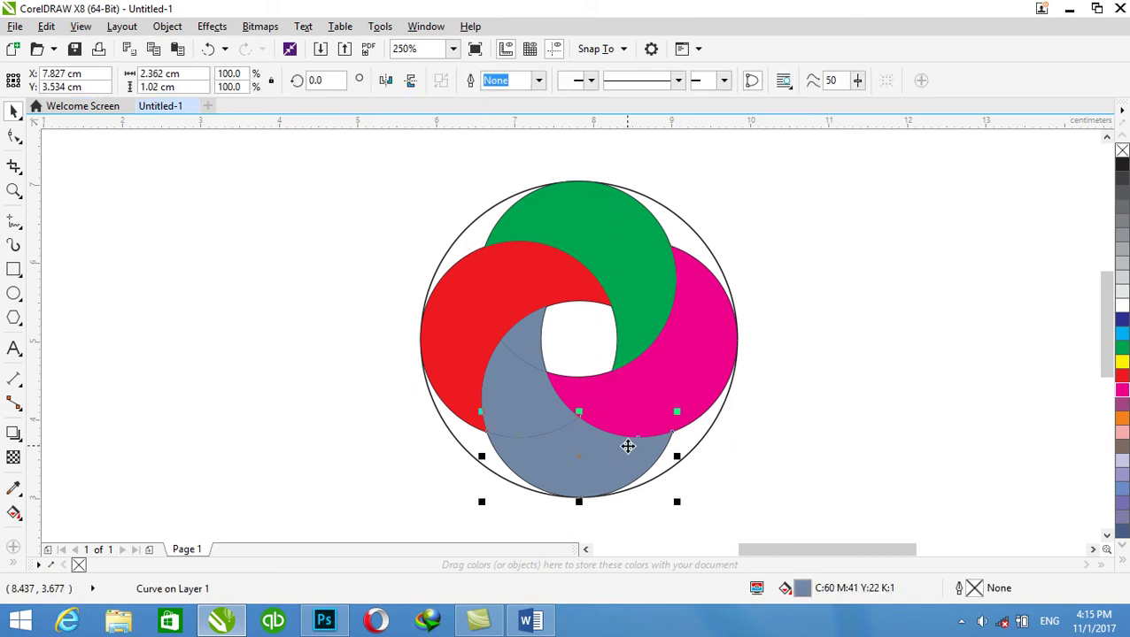
{"action": "left_click", "coordinate": [534, 402], "text": "shift"}
{"action": "left_click", "coordinate": [531, 341], "text": "shift"}
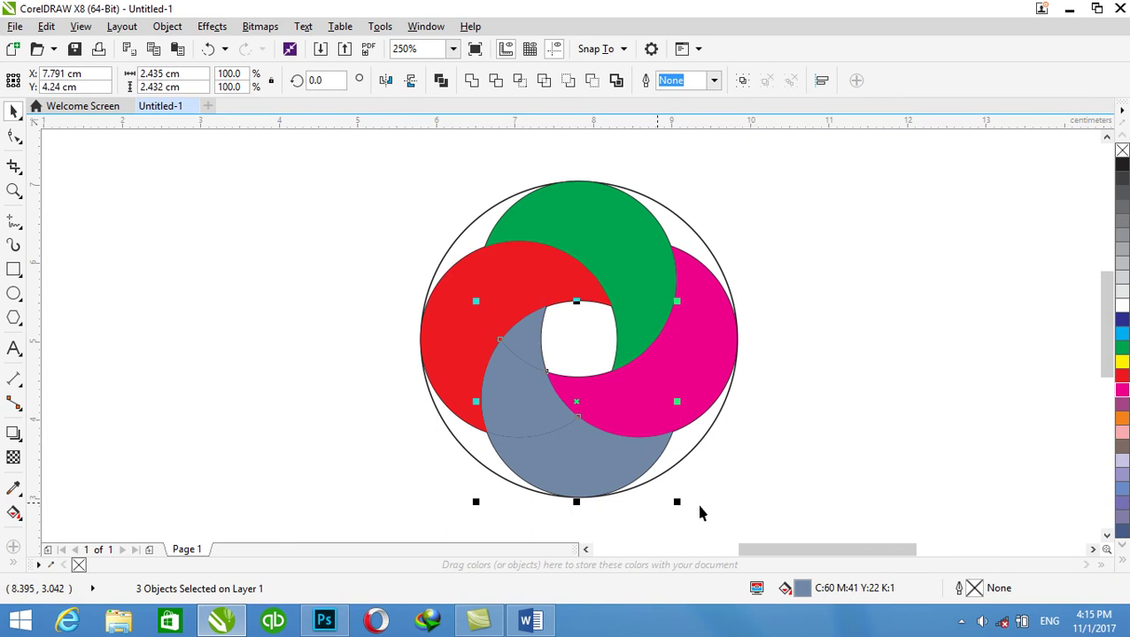
{"action": "left_click", "coordinate": [1122, 337]}
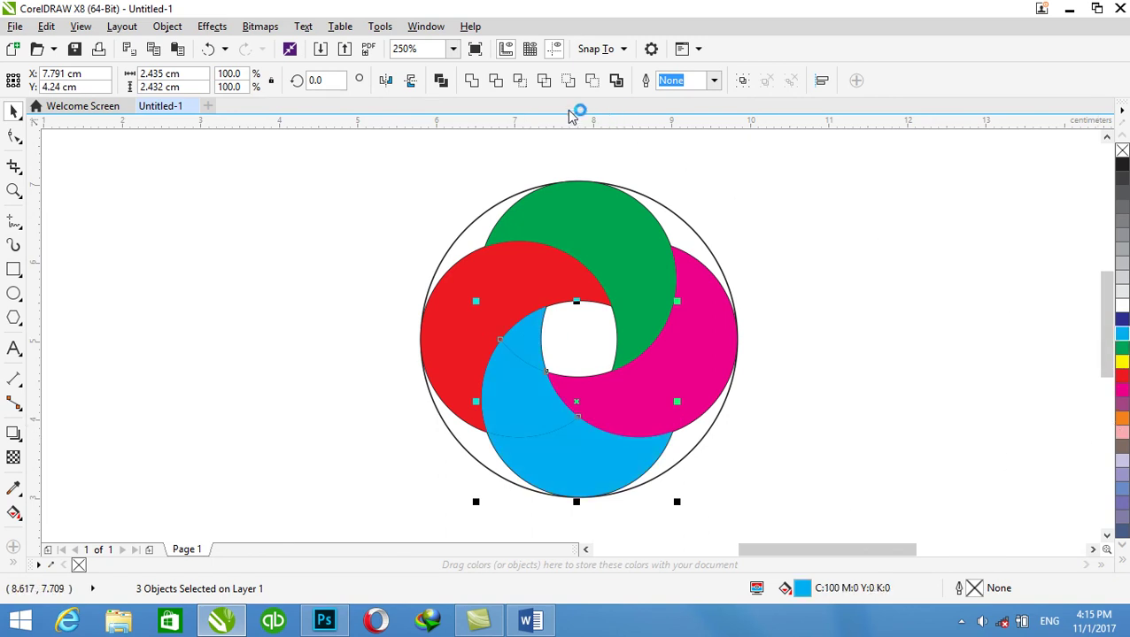
{"action": "left_click", "coordinate": [474, 85]}
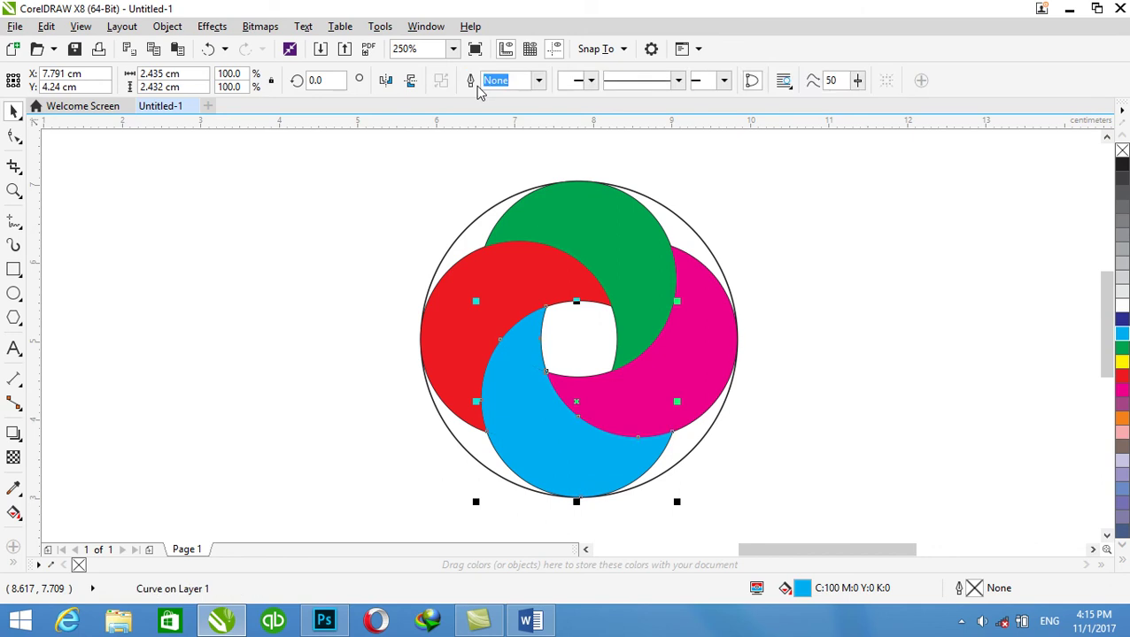
Delete the large outer circle around the four colored petals.
{"action": "left_click", "coordinate": [835, 281]}
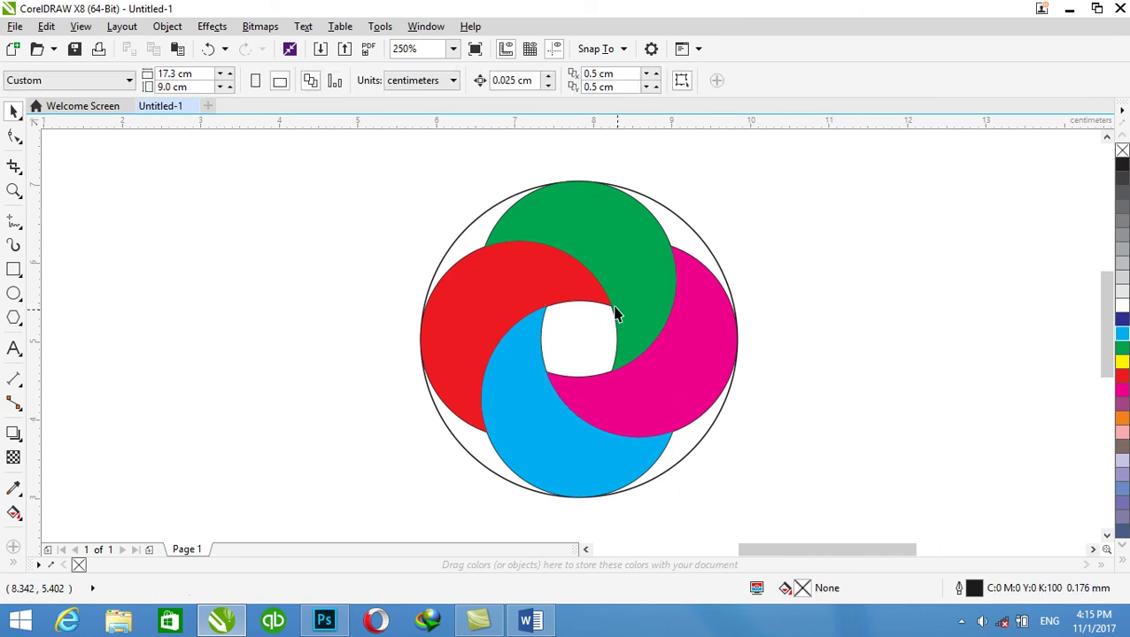
{"action": "left_click", "coordinate": [688, 228]}
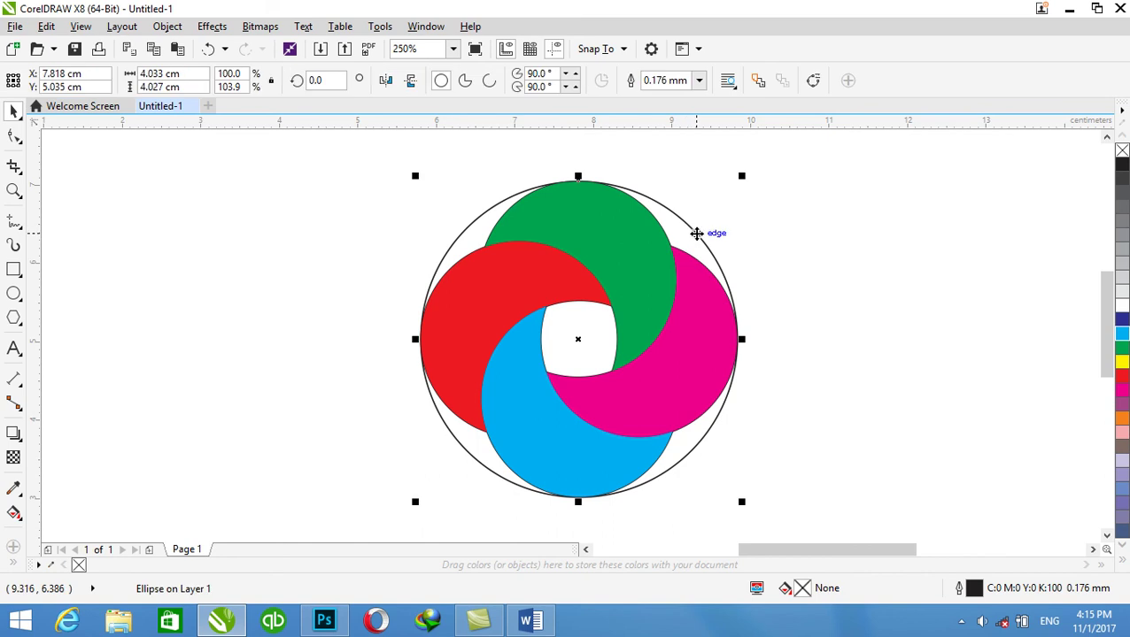
{"action": "key", "text": "Delete"}
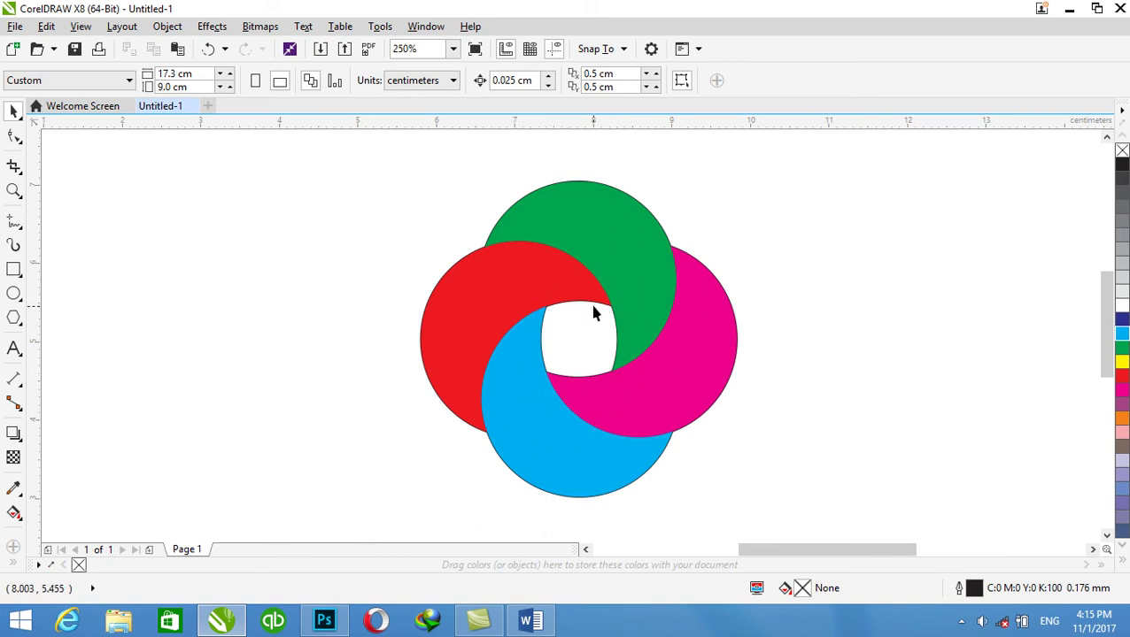
Try a uniform transparency of 70 on the red petal and undo it.
{"action": "left_click", "coordinate": [14, 459]}
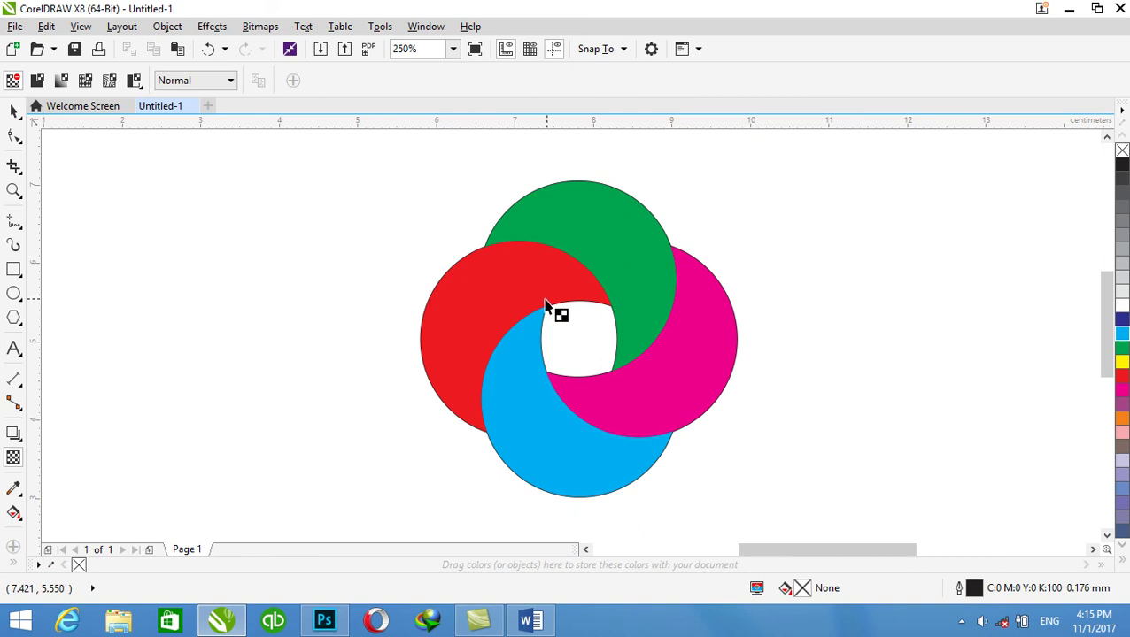
{"action": "left_click", "coordinate": [492, 301]}
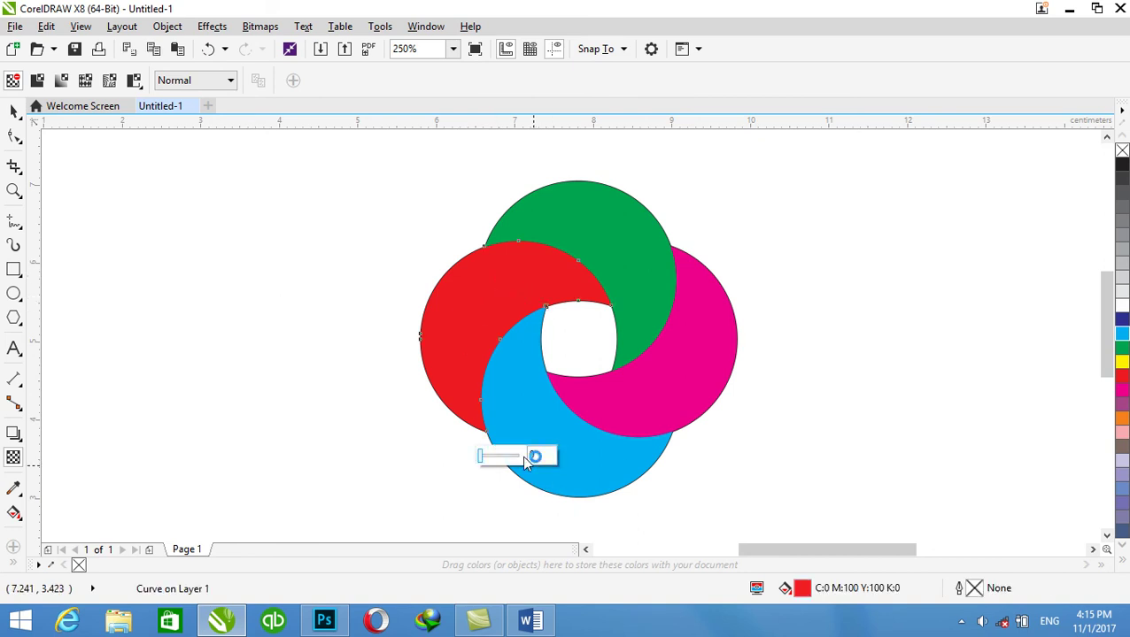
{"action": "left_click_drag", "start_coordinate": [479, 458], "coordinate": [510, 465]}
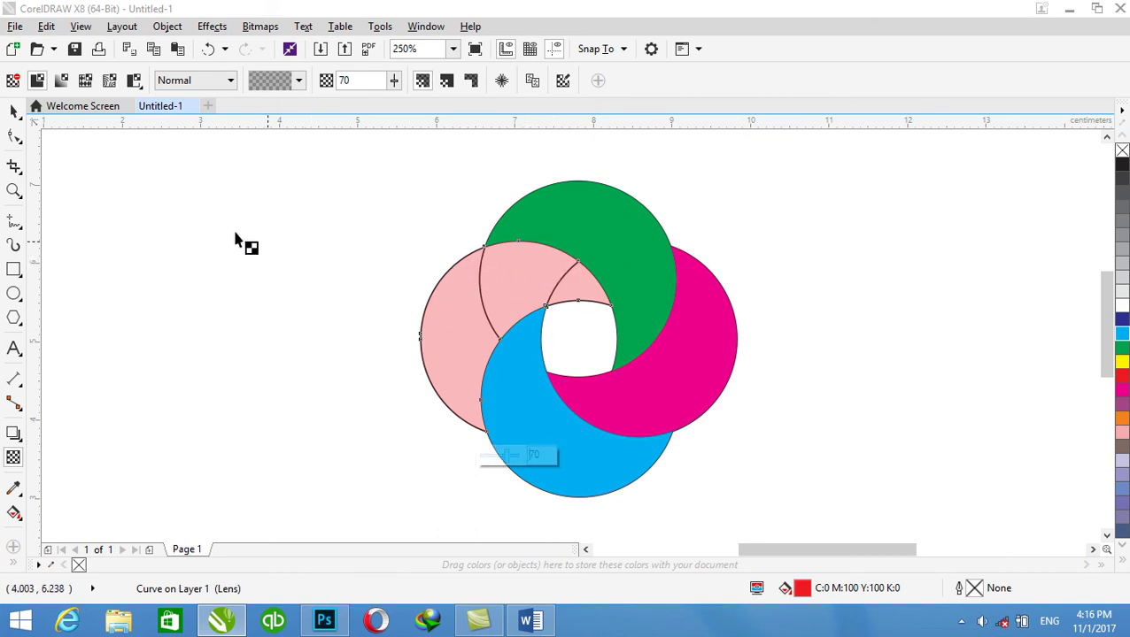
{"action": "left_click", "coordinate": [16, 111]}
{"action": "key", "text": "ctrl+z"}
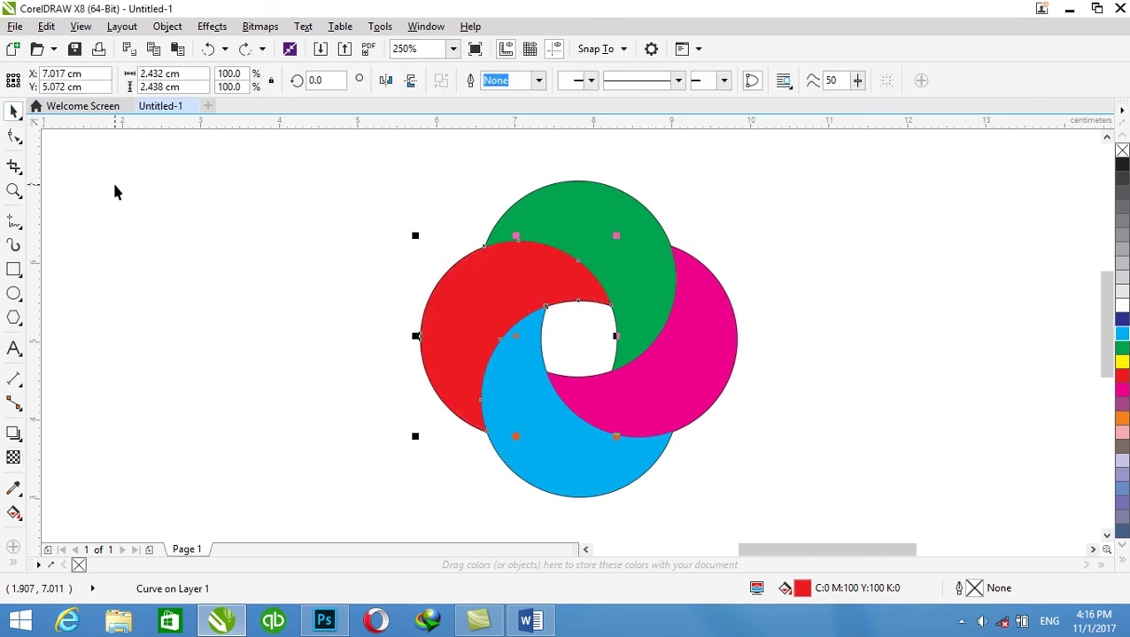
{"action": "left_click", "coordinate": [139, 192]}
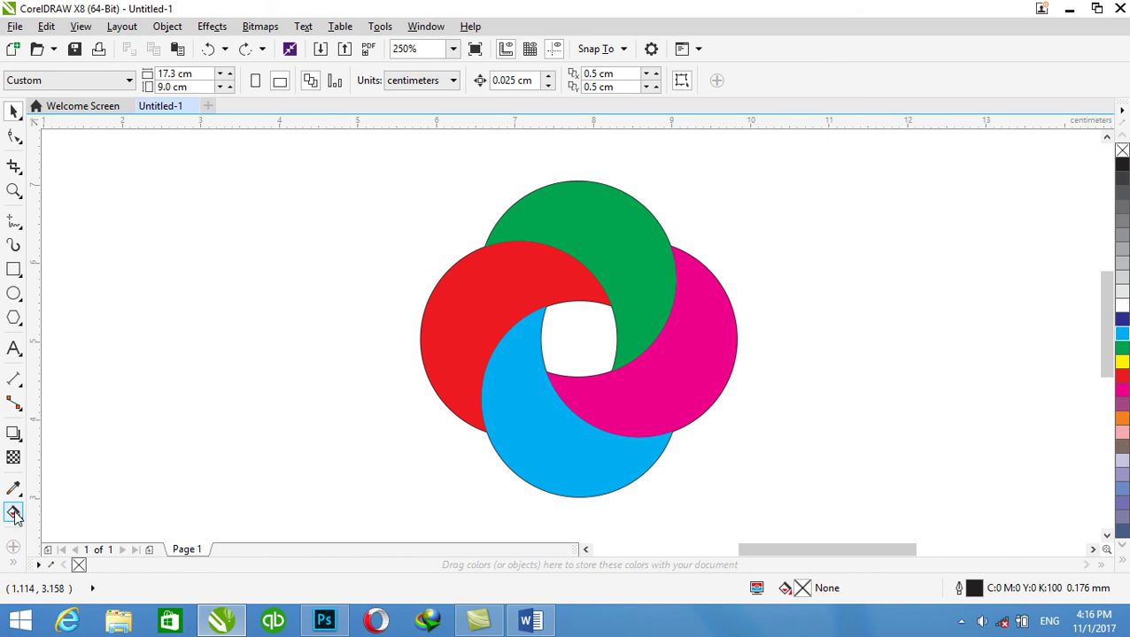
Apply a linear gradient transparency to the red petal, fading toward its tip at the central opening.
{"action": "left_click", "coordinate": [20, 459]}
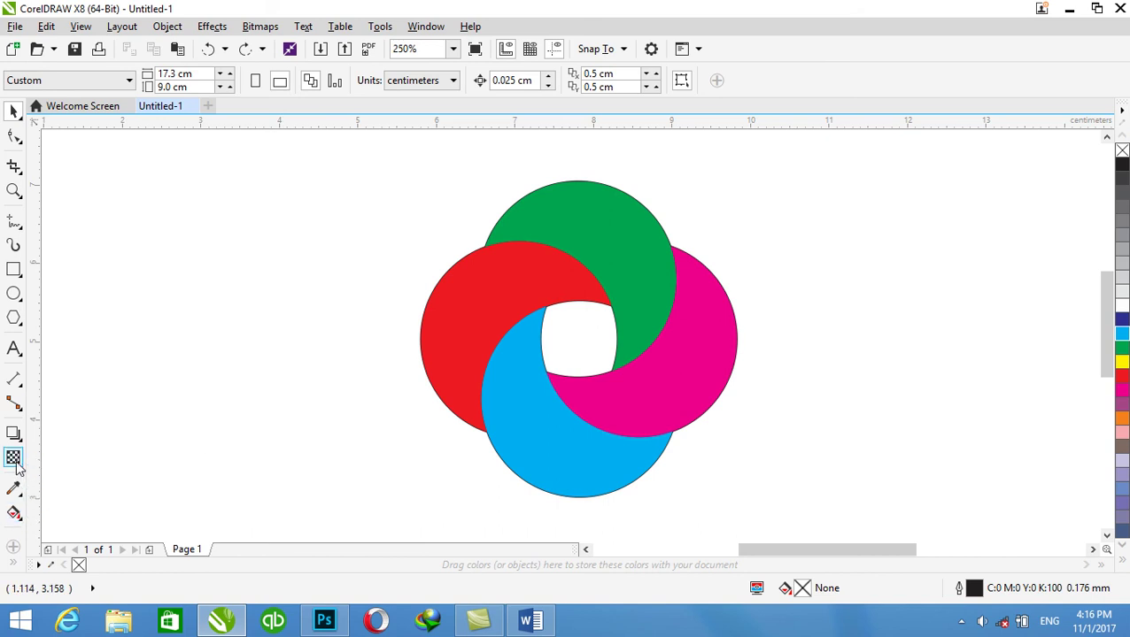
{"action": "left_click", "coordinate": [552, 261]}
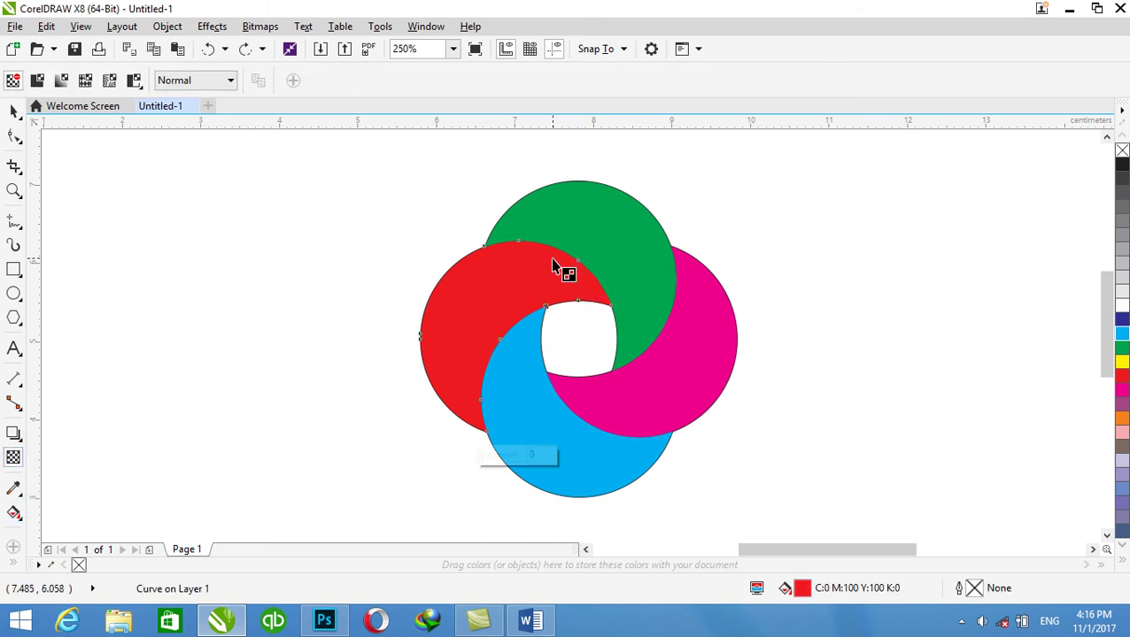
{"action": "left_click_drag", "start_coordinate": [555, 270], "coordinate": [489, 270]}
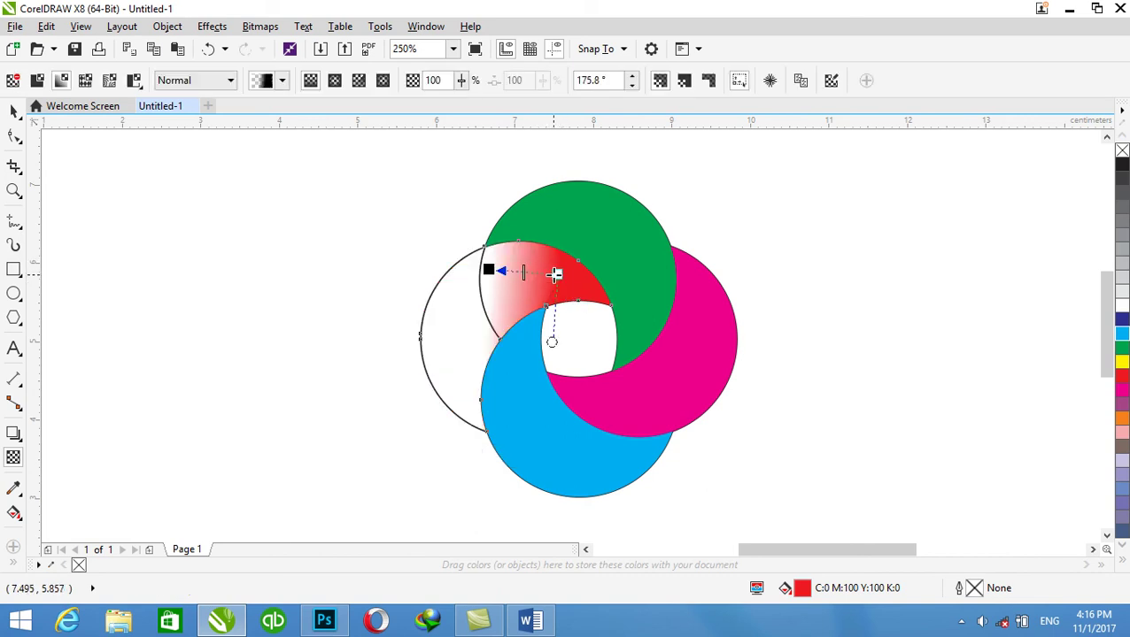
{"action": "left_click_drag", "start_coordinate": [490, 270], "coordinate": [600, 286]}
{"action": "scroll", "coordinate": [568, 279], "scroll_direction": "up", "scroll_amount": 2}
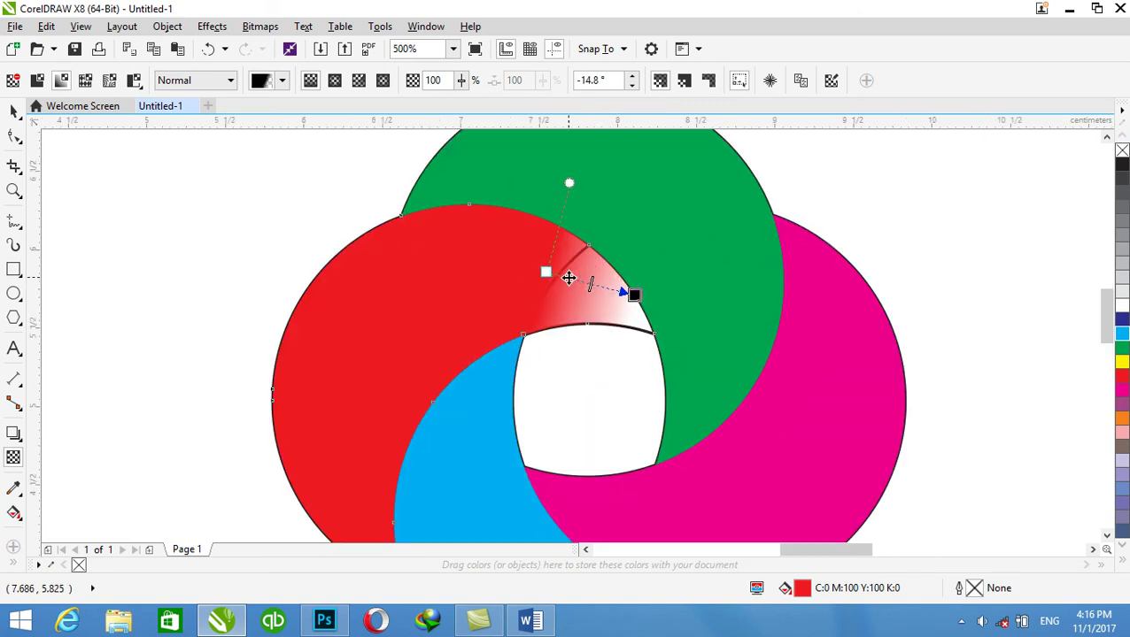
Lengthen the red petal's transparency gradient at both ends to an angle of about -12°, softening the fade at the tip.
{"action": "scroll", "coordinate": [568, 279], "scroll_direction": "up", "scroll_amount": 2}
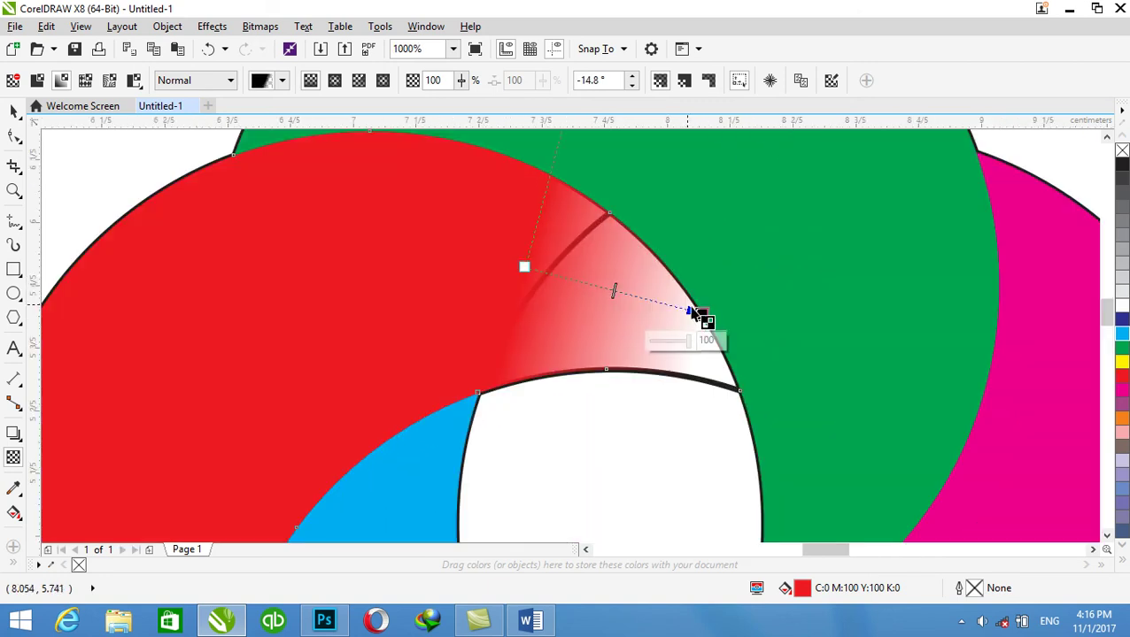
{"action": "left_click_drag", "start_coordinate": [709, 316], "coordinate": [869, 396]}
{"action": "left_click_drag", "start_coordinate": [524, 267], "coordinate": [363, 270]}
{"action": "scroll", "coordinate": [373, 269], "scroll_direction": "down", "scroll_amount": 2}
{"action": "left_click_drag", "start_coordinate": [502, 300], "coordinate": [601, 315]}
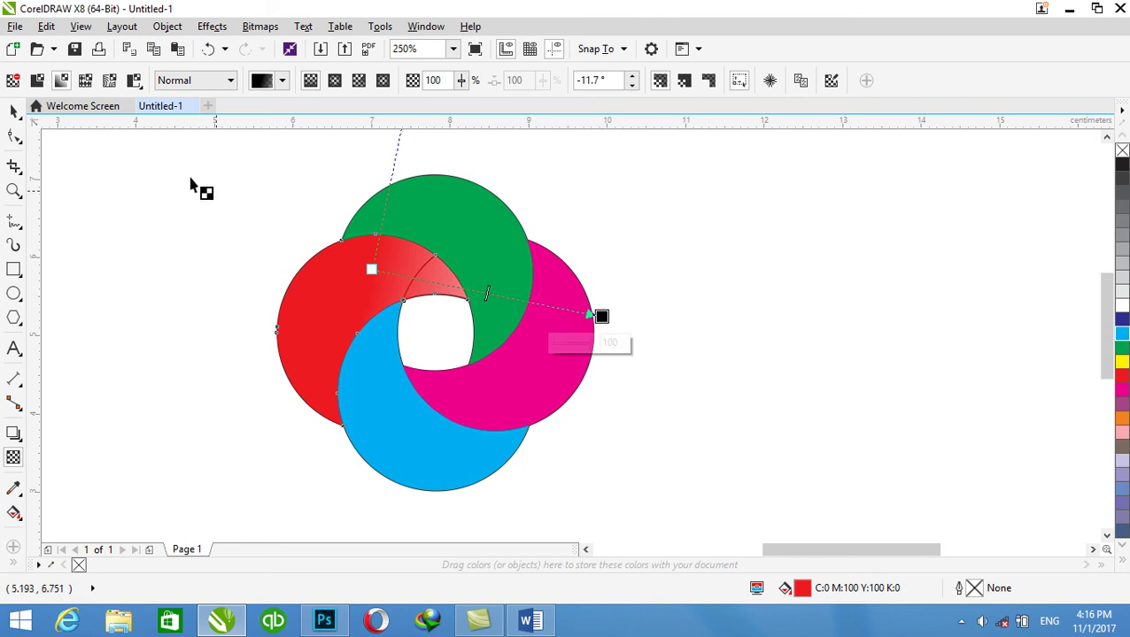
{"action": "left_click", "coordinate": [13, 111]}
{"action": "left_click", "coordinate": [62, 184]}
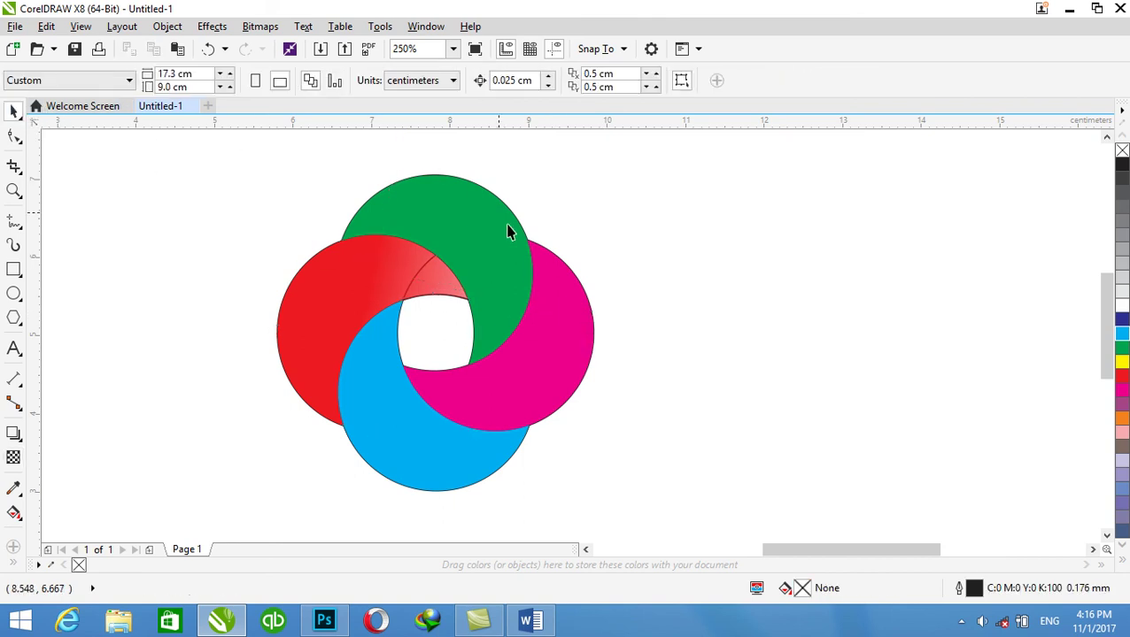
Apply a linear gradient transparency to the green petal at about -88°, fading softly downward toward its inner tip.
{"action": "left_click", "coordinate": [515, 282]}
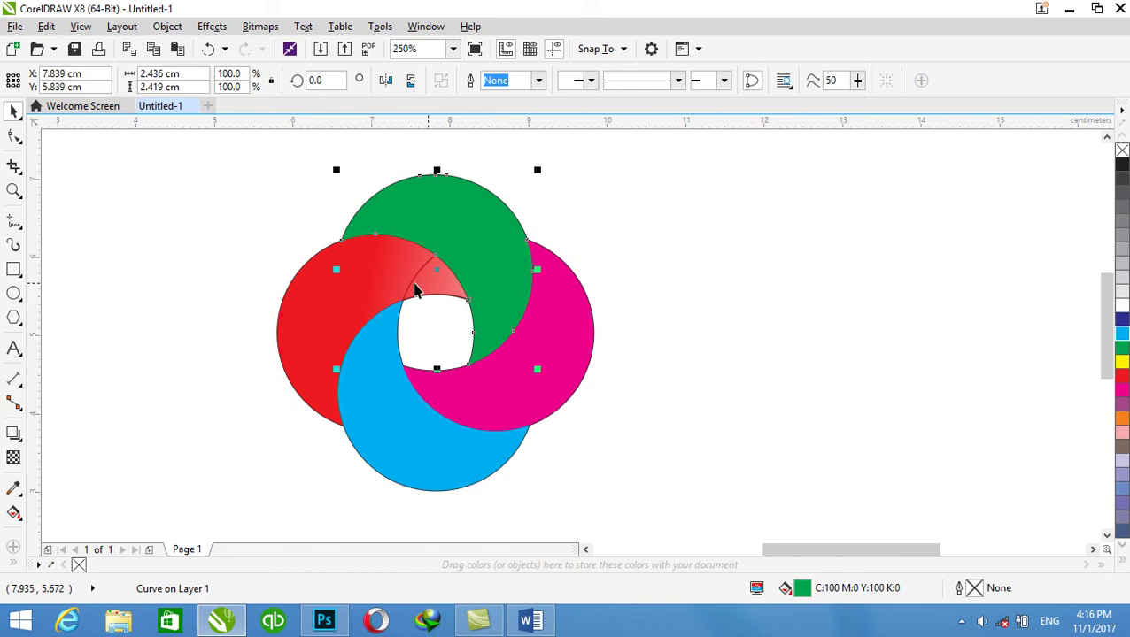
{"action": "left_click", "coordinate": [13, 457]}
{"action": "left_click_drag", "start_coordinate": [471, 229], "coordinate": [507, 315]}
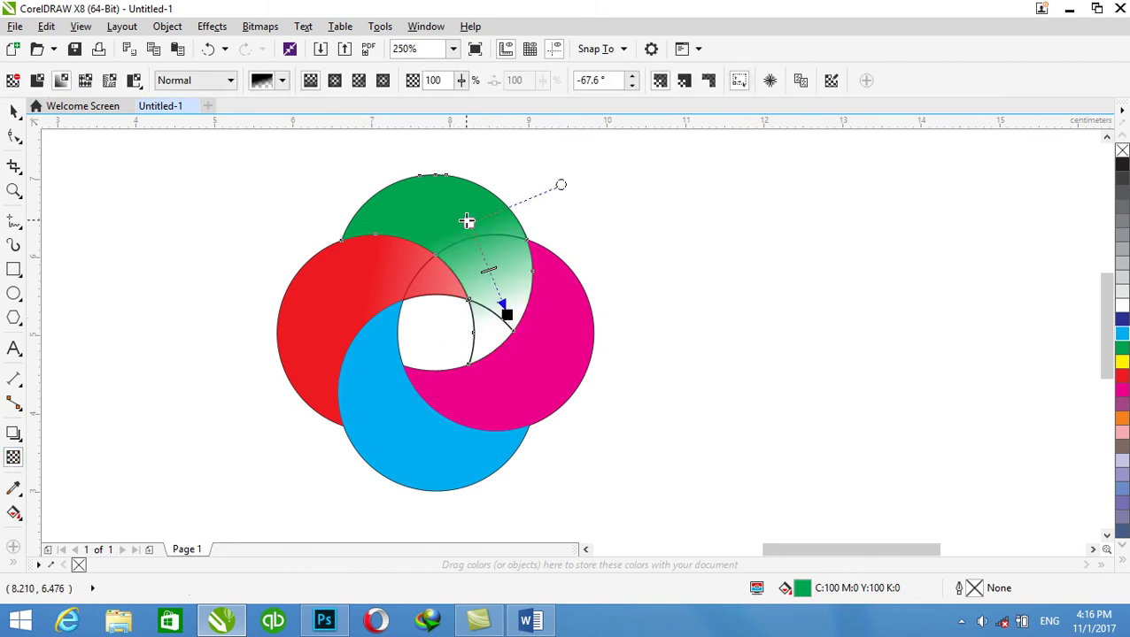
{"action": "left_click_drag", "start_coordinate": [466, 221], "coordinate": [481, 267]}
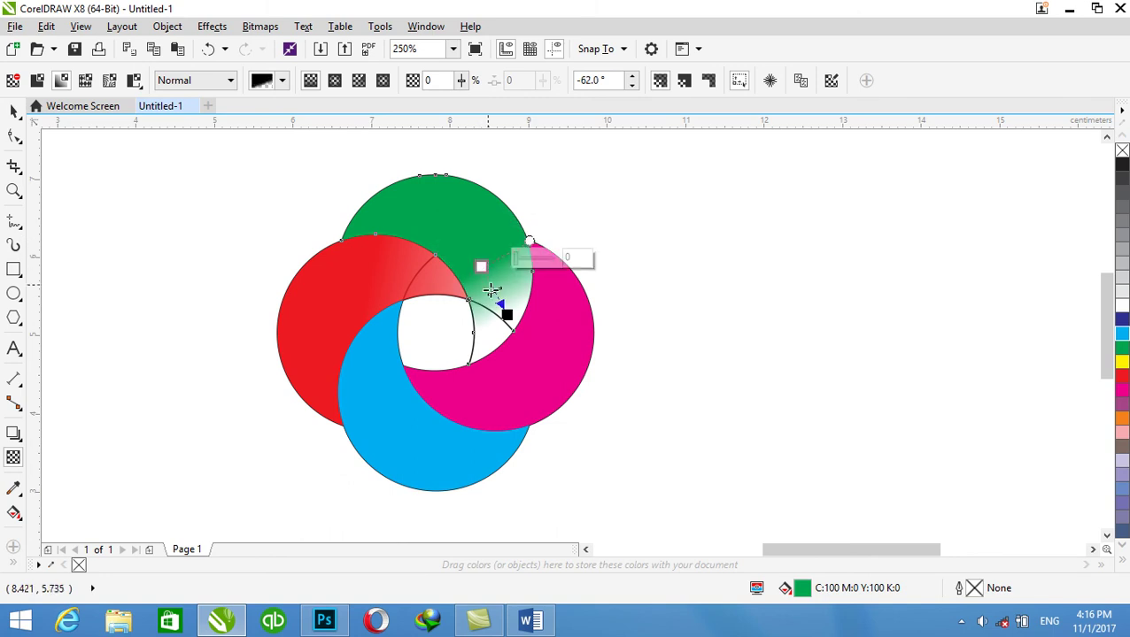
{"action": "left_click_drag", "start_coordinate": [507, 314], "coordinate": [488, 418]}
{"action": "left_click_drag", "start_coordinate": [485, 344], "coordinate": [485, 360]}
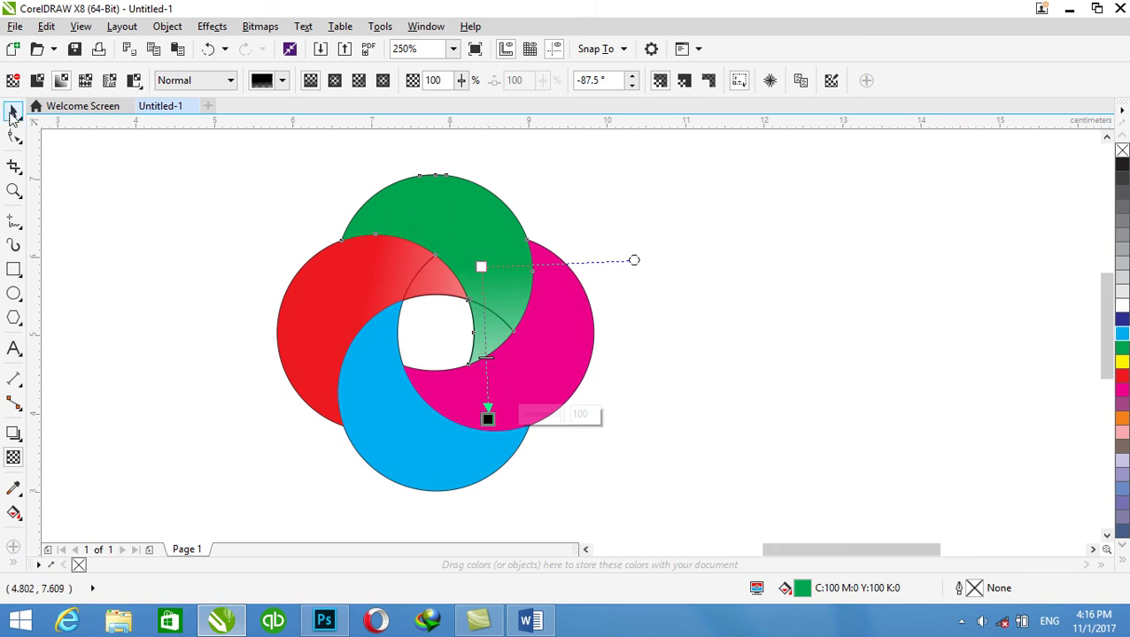
{"action": "left_click", "coordinate": [13, 111]}
{"action": "left_click", "coordinate": [134, 205]}
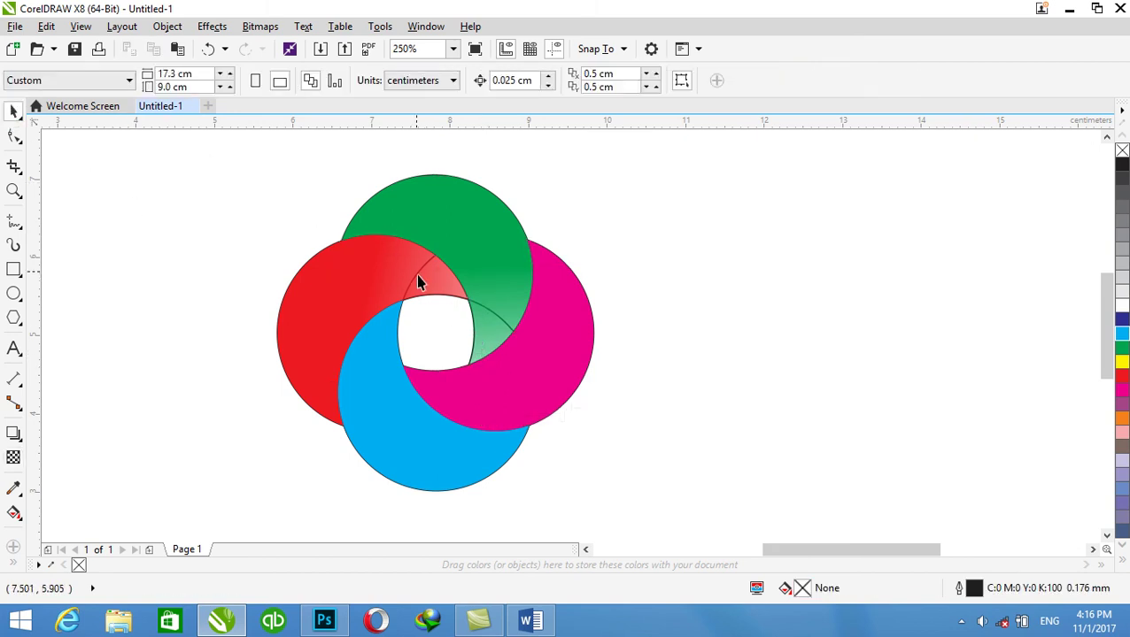
Apply a linear gradient transparency to the magenta petal at about -172°, fading softly toward its inner tip.
{"action": "left_click", "coordinate": [461, 390]}
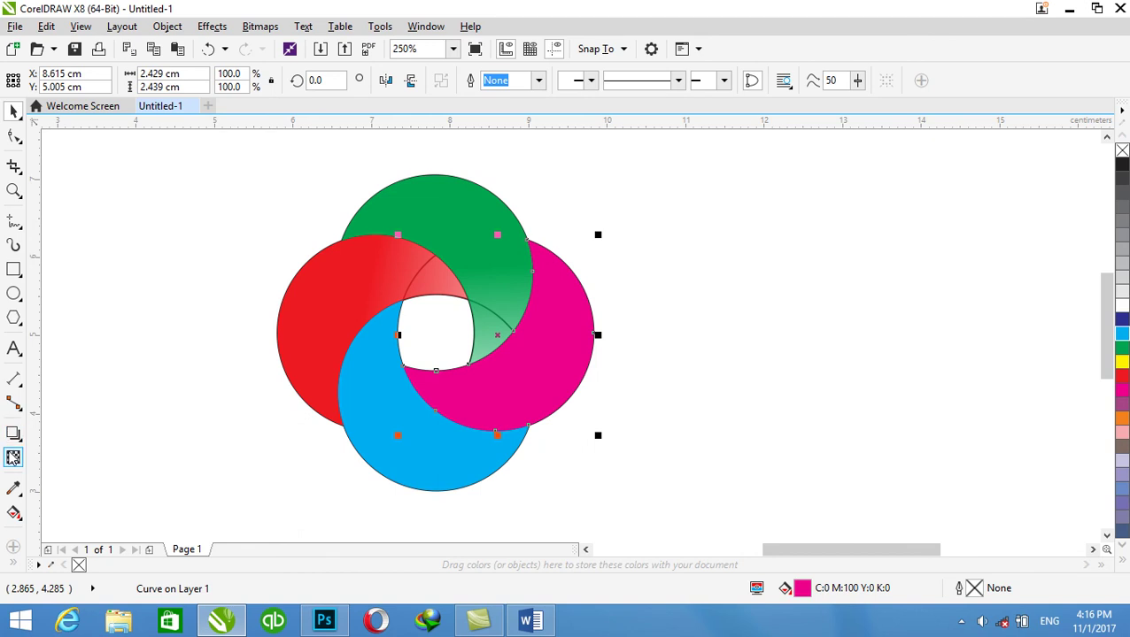
{"action": "left_click", "coordinate": [13, 458]}
{"action": "left_click_drag", "start_coordinate": [516, 357], "coordinate": [430, 423]}
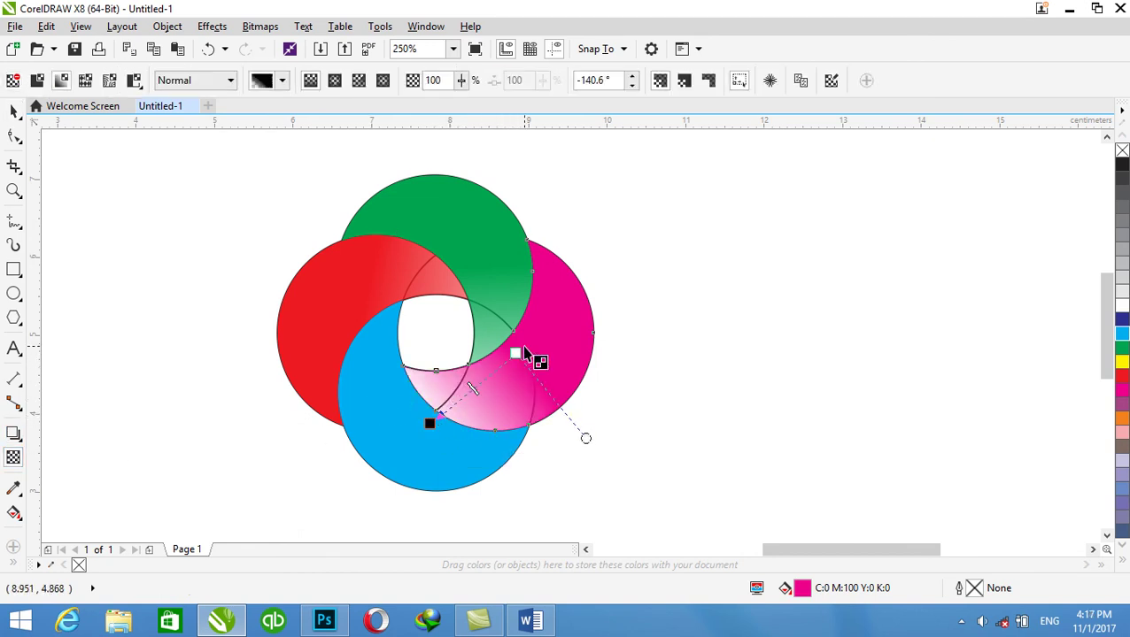
{"action": "left_click_drag", "start_coordinate": [516, 353], "coordinate": [495, 377]}
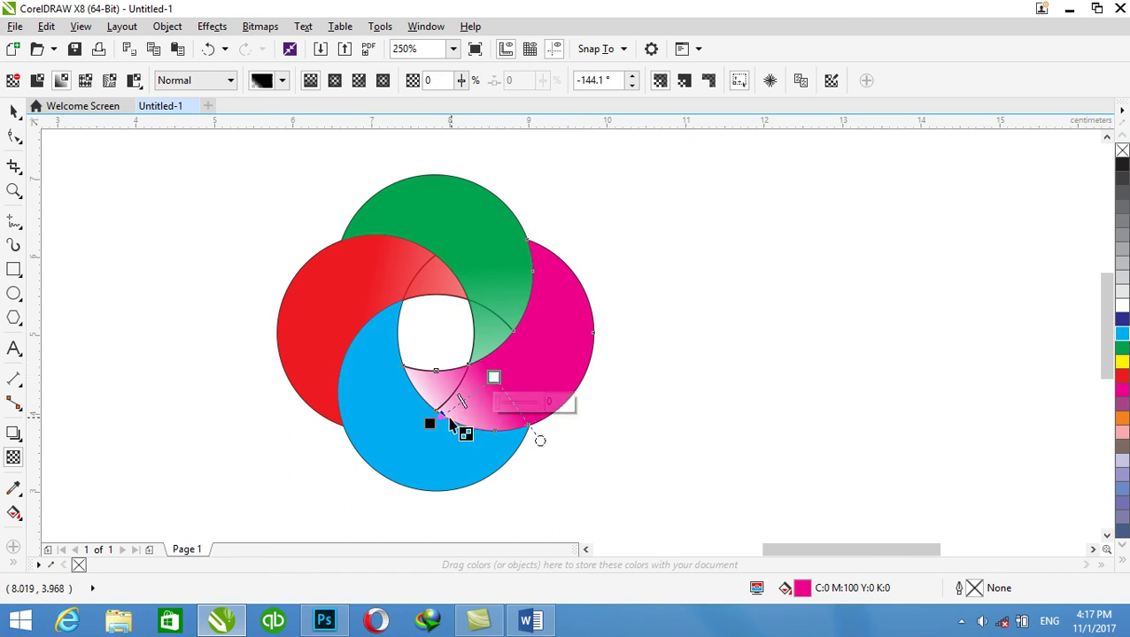
{"action": "left_click_drag", "start_coordinate": [429, 423], "coordinate": [301, 403]}
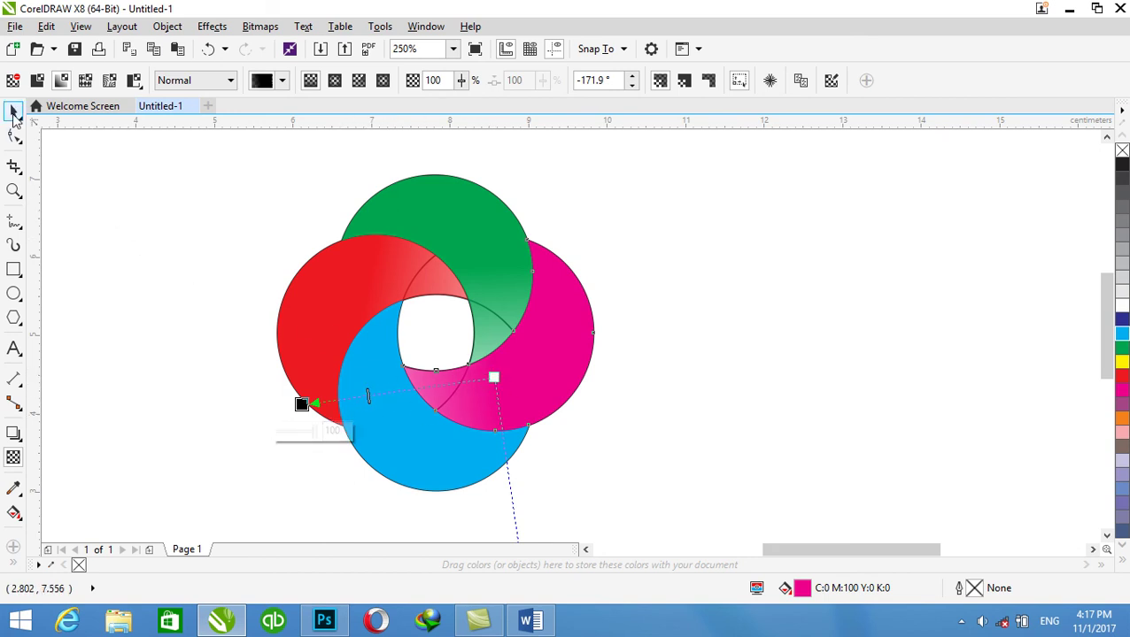
{"action": "left_click", "coordinate": [14, 113]}
{"action": "left_click", "coordinate": [63, 220]}
Apply a linear gradient transparency to the cyan petal at about 76°, fading upward toward its inner tip.
{"action": "left_click", "coordinate": [374, 355]}
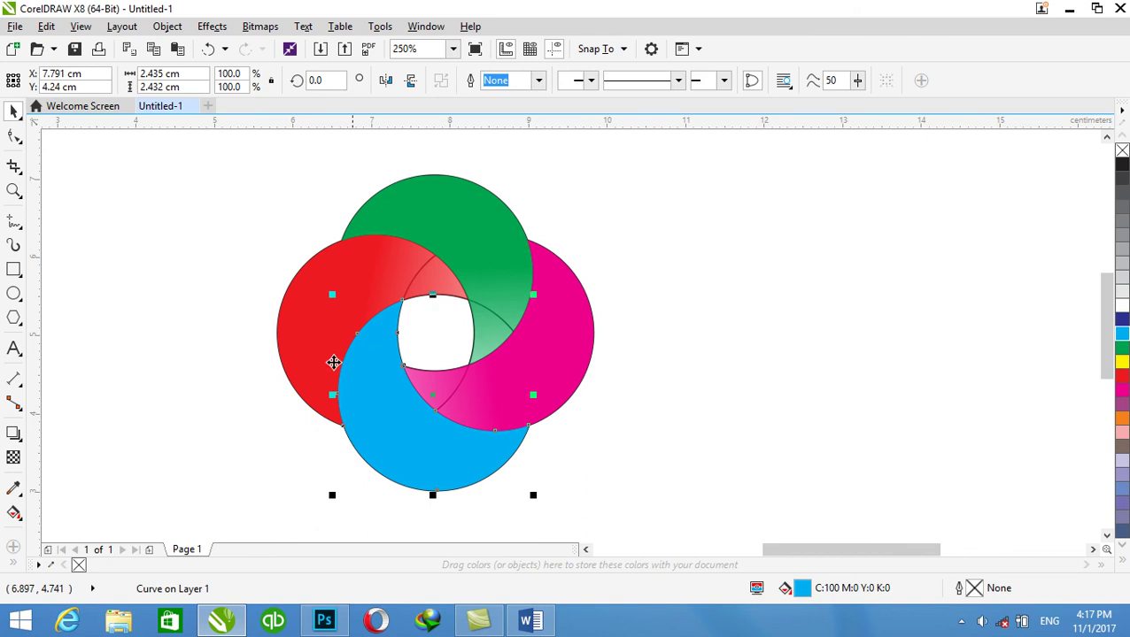
{"action": "left_click", "coordinate": [14, 457]}
{"action": "left_click_drag", "start_coordinate": [373, 372], "coordinate": [412, 242]}
{"action": "left_click_drag", "start_coordinate": [373, 374], "coordinate": [373, 400]}
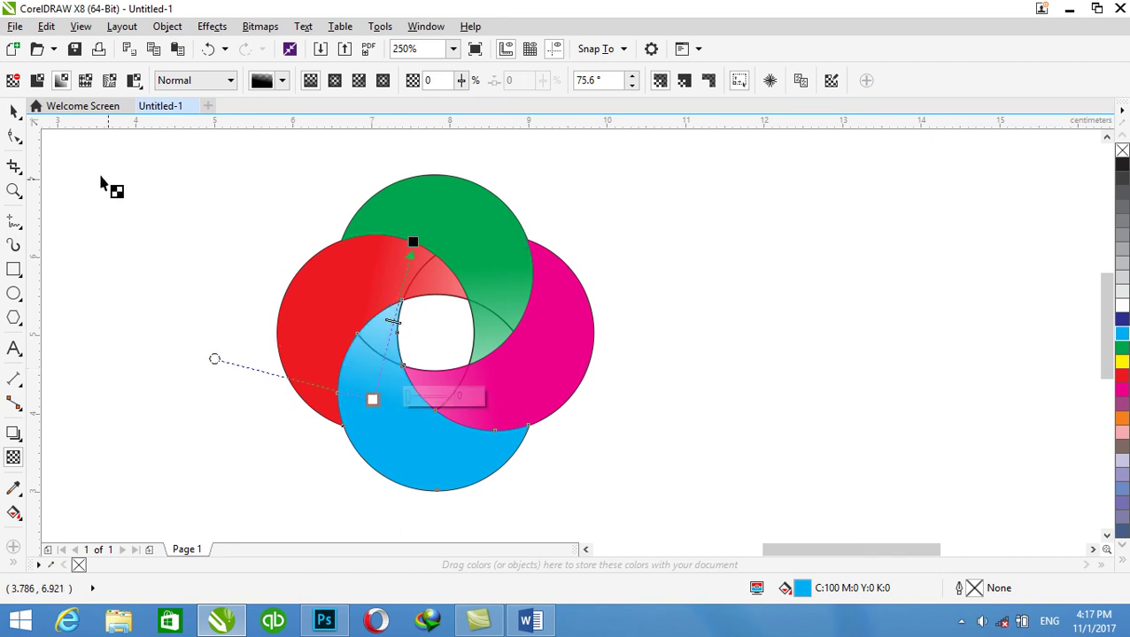
{"action": "left_click", "coordinate": [13, 111]}
{"action": "left_click", "coordinate": [624, 252]}
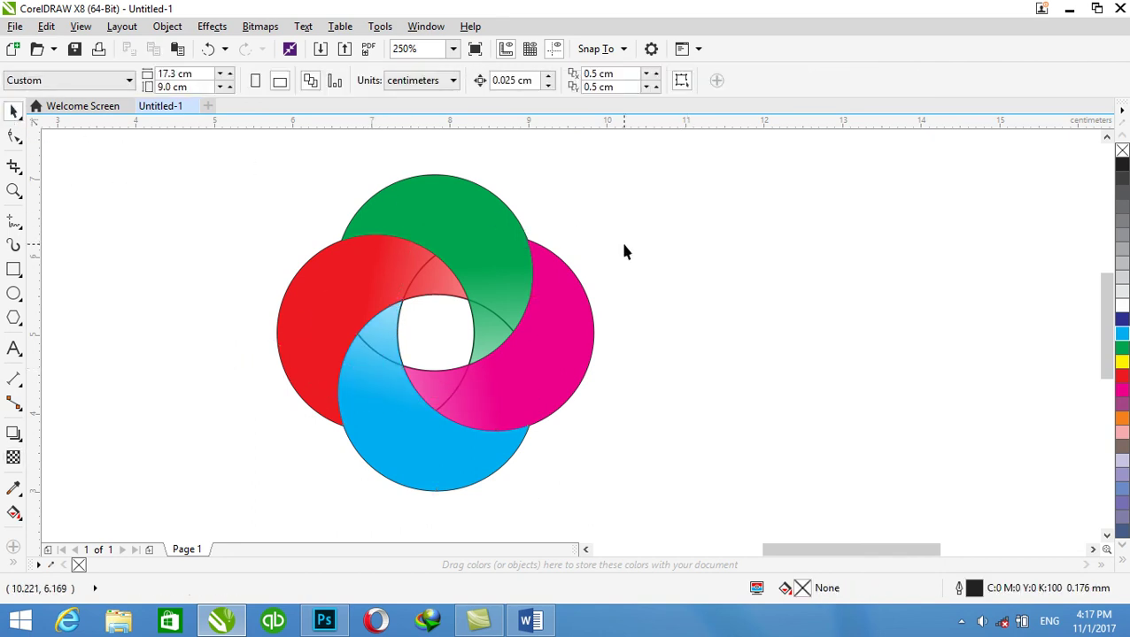
Move the four colored petals together off the outline circles to about X 12.2 cm, Y 5.2 cm.
{"action": "left_click", "coordinate": [465, 230]}
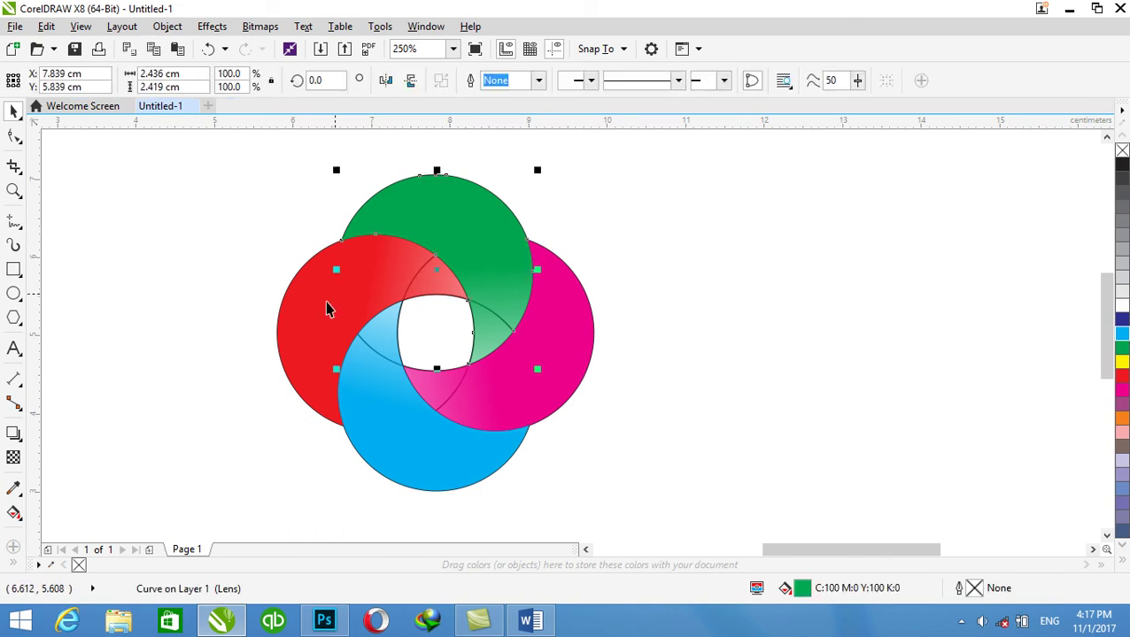
{"action": "left_click", "coordinate": [308, 320], "text": "shift"}
{"action": "left_click", "coordinate": [560, 321], "text": "shift"}
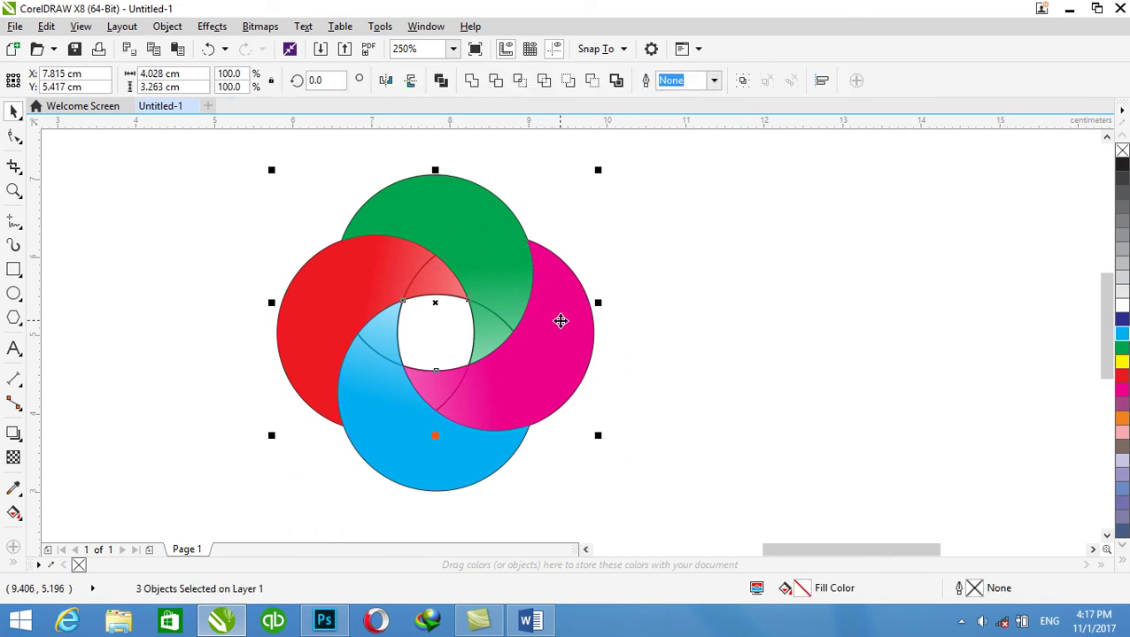
{"action": "left_click", "coordinate": [413, 478], "text": "shift"}
{"action": "left_click_drag", "start_coordinate": [453, 229], "coordinate": [798, 213]}
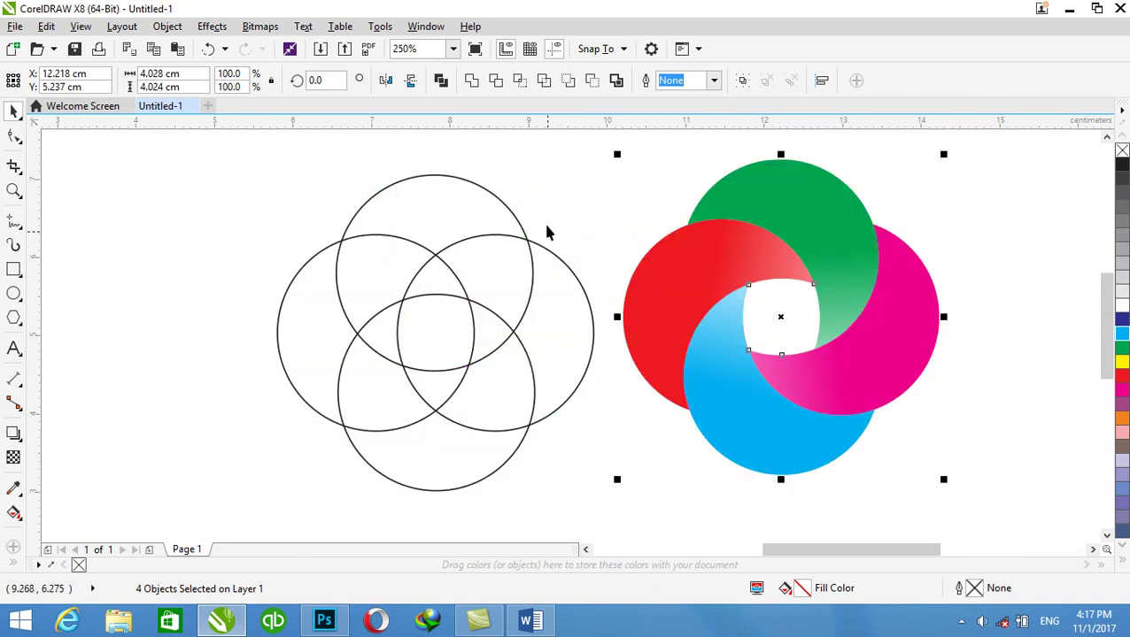
{"action": "left_click", "coordinate": [534, 197]}
Delete all the leftover outline circles beside the colored petals.
{"action": "left_click_drag", "start_coordinate": [237, 191], "coordinate": [587, 512]}
{"action": "key", "text": "Delete"}
{"action": "left_click", "coordinate": [490, 356]}
{"action": "key", "text": "Delete"}
{"action": "left_click", "coordinate": [407, 285]}
{"action": "key", "text": "Delete"}
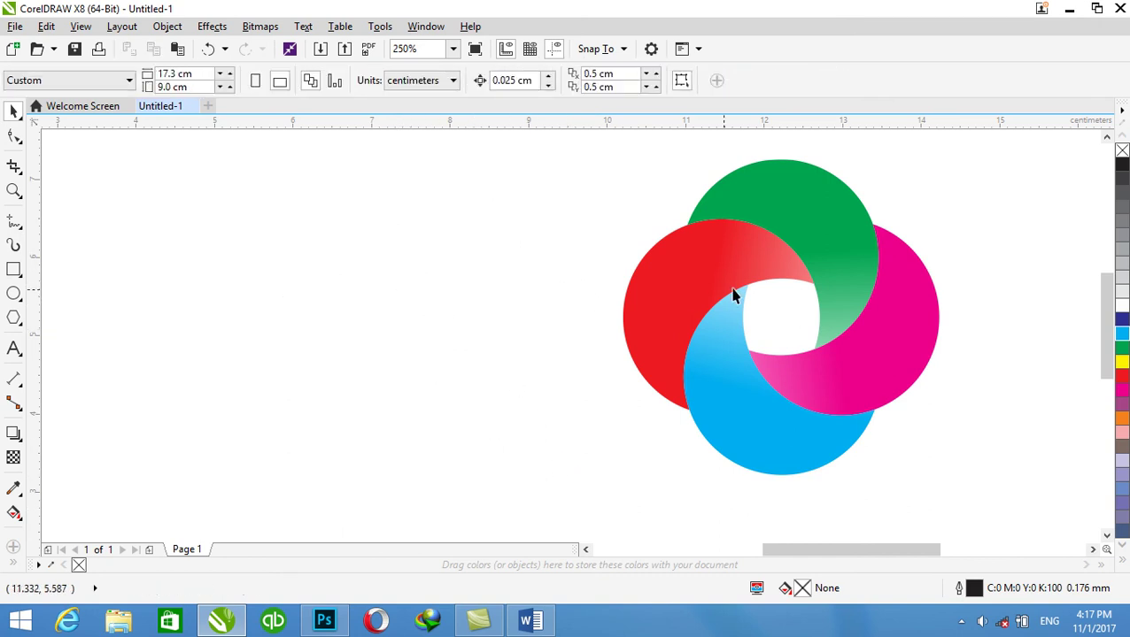
Move the whole four-petal logo back toward the middle of the page.
{"action": "left_click_drag", "start_coordinate": [1039, 150], "coordinate": [541, 535]}
{"action": "left_click_drag", "start_coordinate": [725, 224], "coordinate": [482, 293]}
{"action": "left_click", "coordinate": [330, 341]}
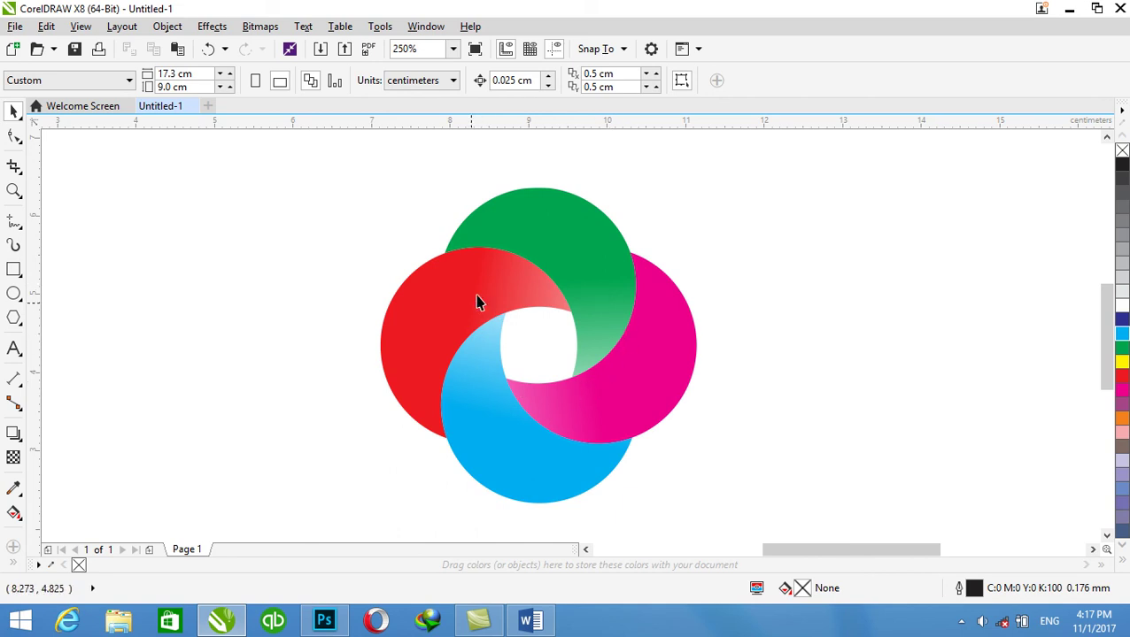
Nudge the whole logo slightly up and to the left, to about X 8.8 cm, Y 4.8 cm.
{"action": "scroll", "coordinate": [546, 376], "scroll_direction": "down", "scroll_amount": 2}
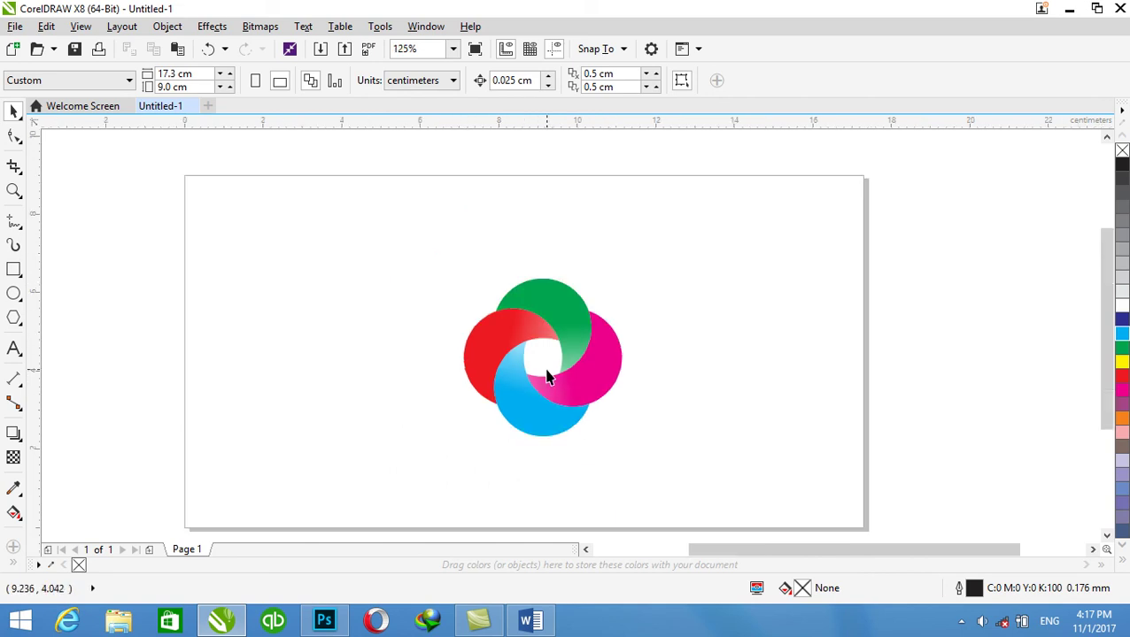
{"action": "scroll", "coordinate": [576, 403], "scroll_direction": "up", "scroll_amount": 2}
{"action": "scroll", "coordinate": [584, 418], "scroll_direction": "down", "scroll_amount": 2}
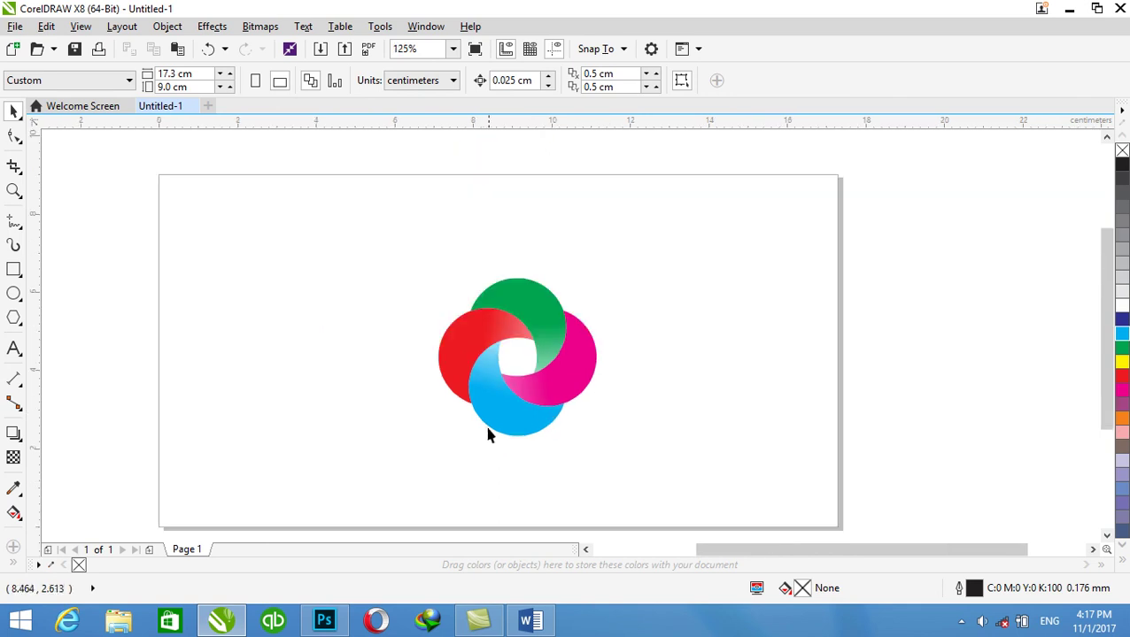
{"action": "left_click_drag", "start_coordinate": [693, 232], "coordinate": [388, 458]}
{"action": "mouse_move", "coordinate": [538, 315]}
{"action": "left_mouse_down"}
{"action": "mouse_move", "coordinate": [513, 241]}
{"action": "mouse_move", "coordinate": [526, 302]}
{"action": "left_mouse_up"}
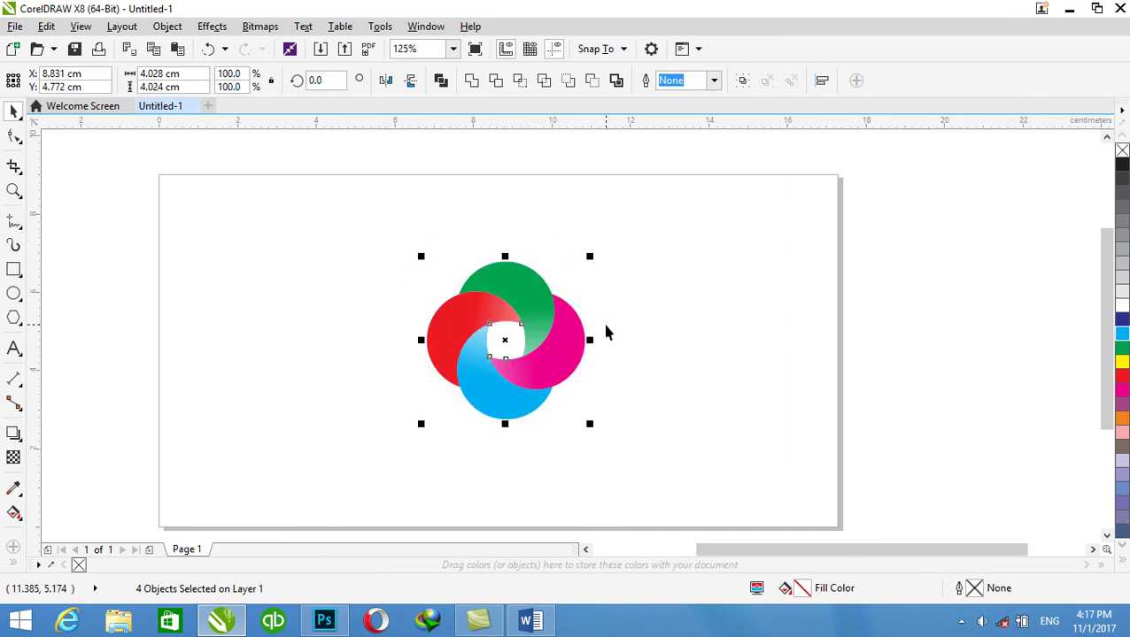
{"action": "scroll", "coordinate": [606, 332], "scroll_direction": "up", "scroll_amount": 2}
{"action": "scroll", "coordinate": [229, 451], "scroll_direction": "down", "scroll_amount": 2}
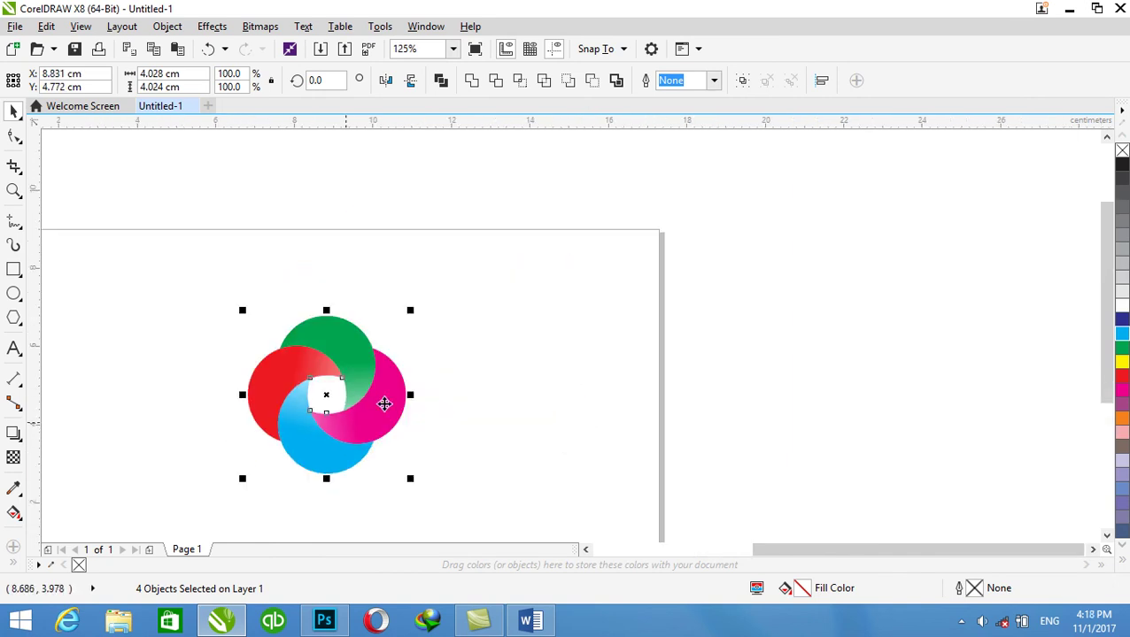